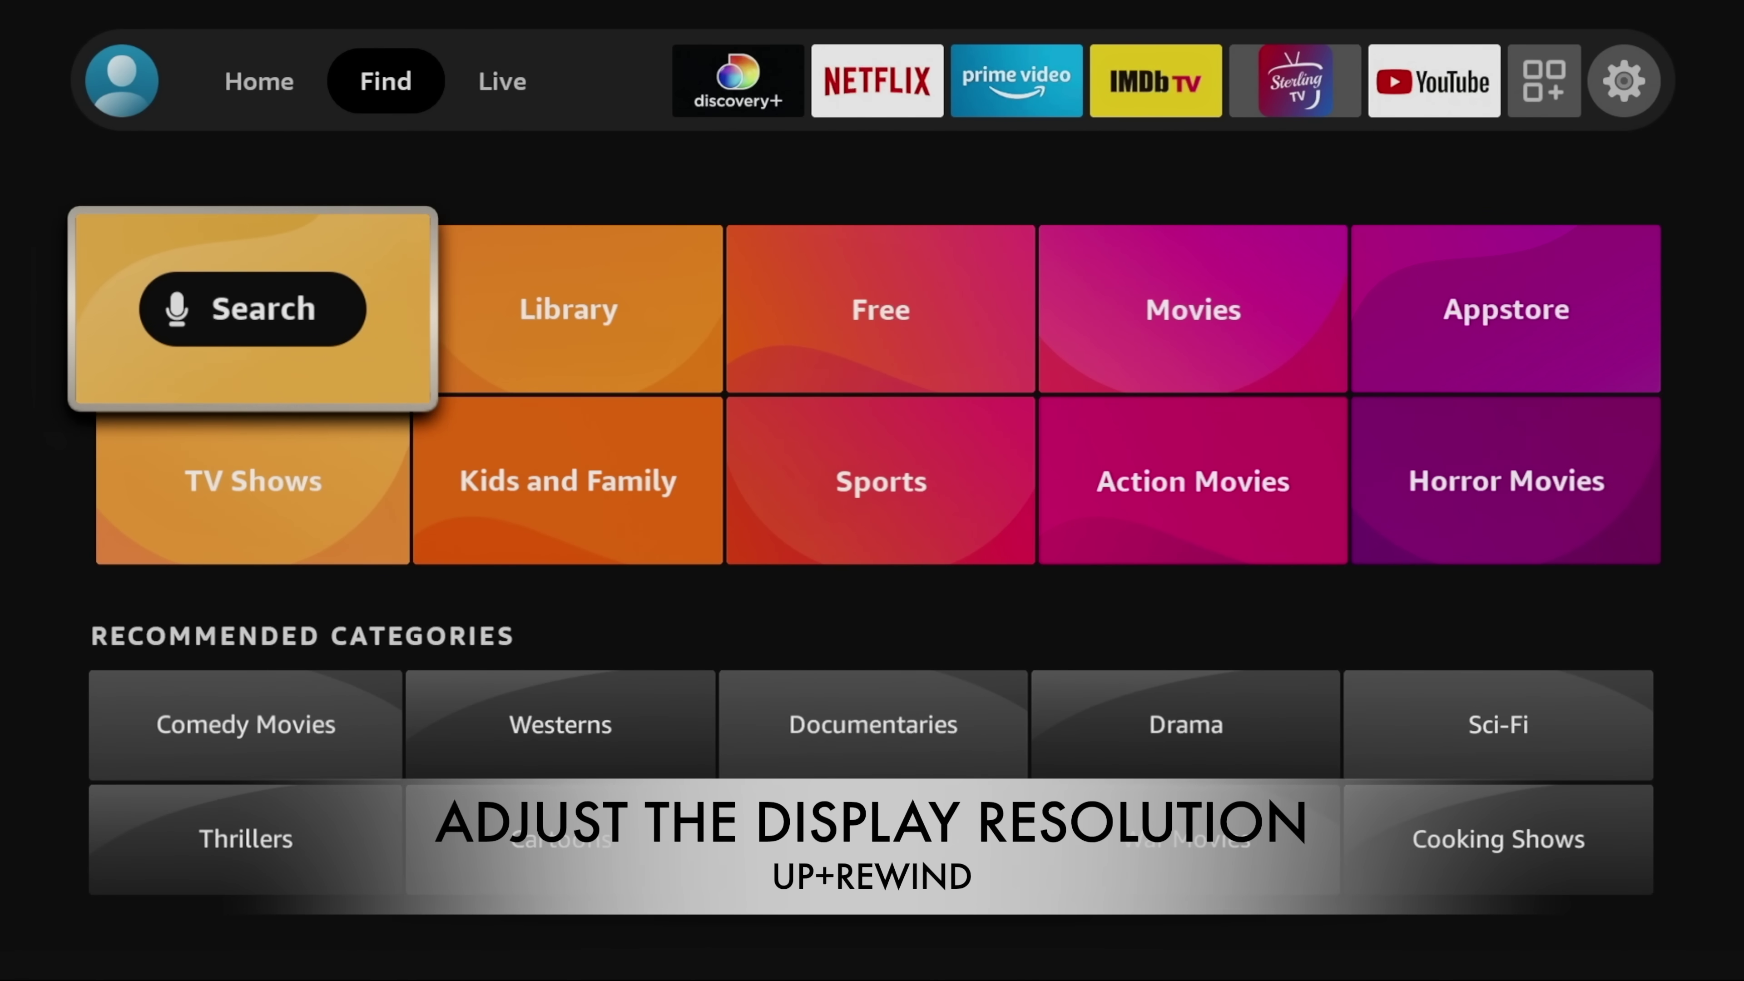
Check that Video Resolution under Display & Sounds > Display reads 1080p 50Hz, then go Home.
key("Up")
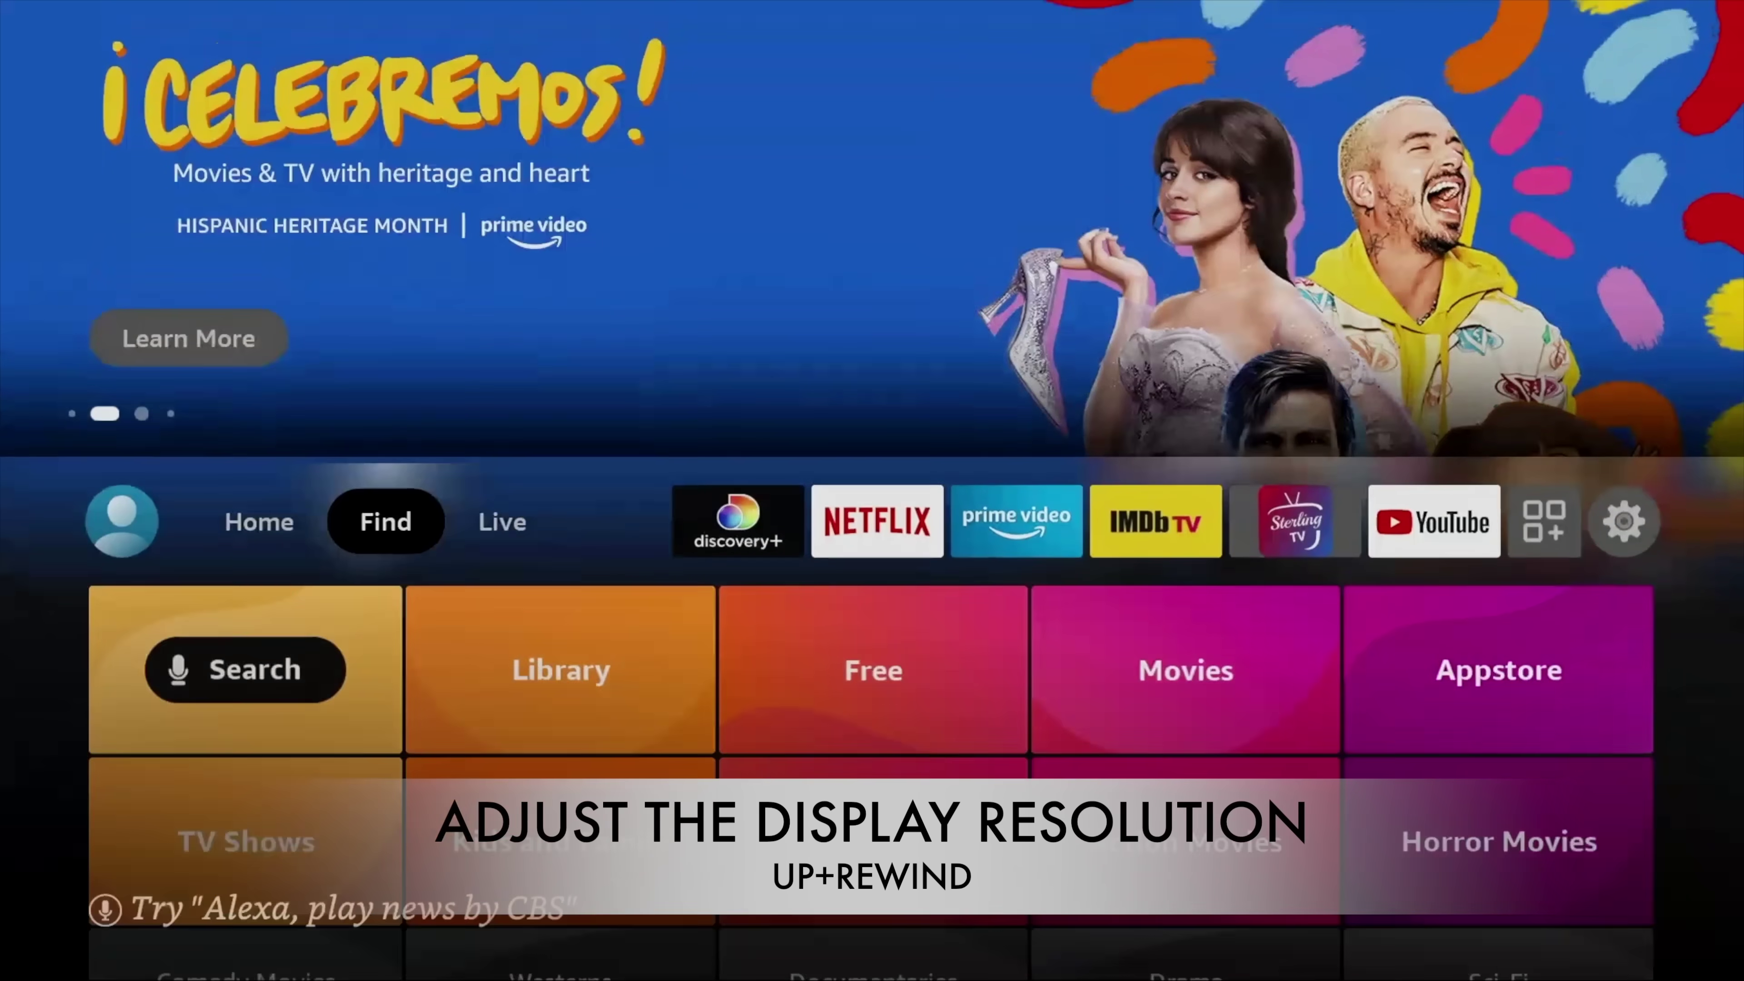
key("Right")
key("Right")
key("Right")
key("Right")
key("Right")
key("Right")
key("Right")
key("Right")
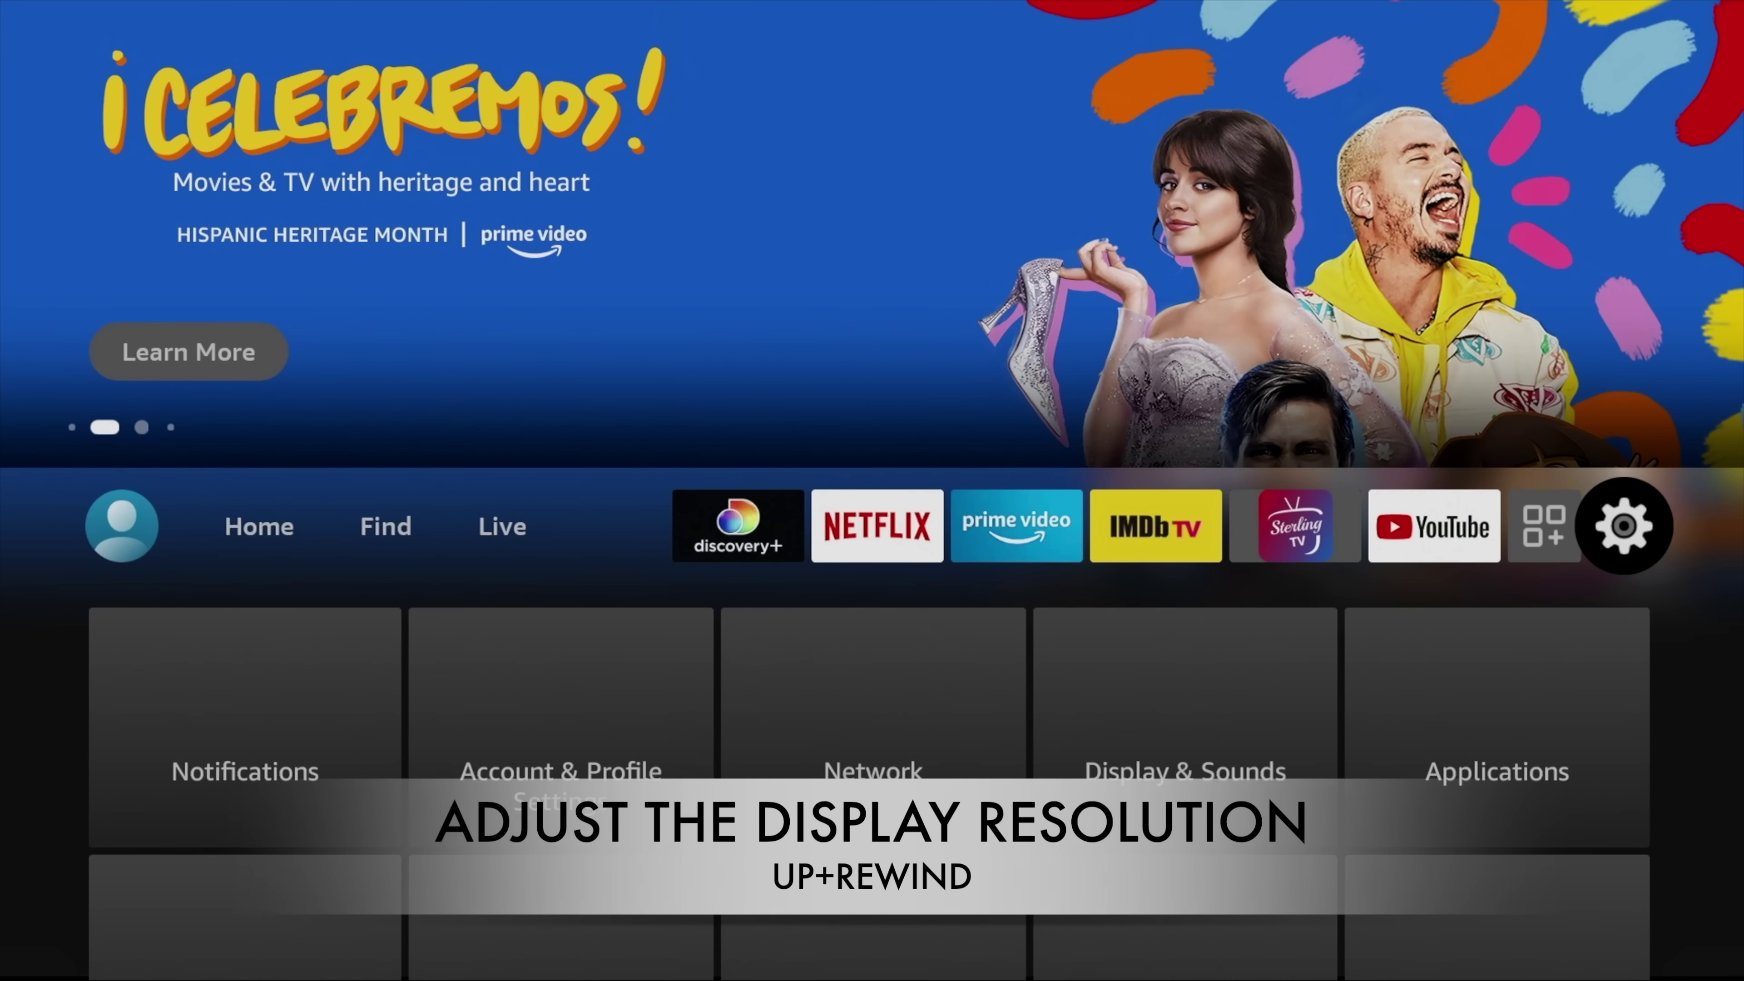
key("Down")
key("Right")
key("Right")
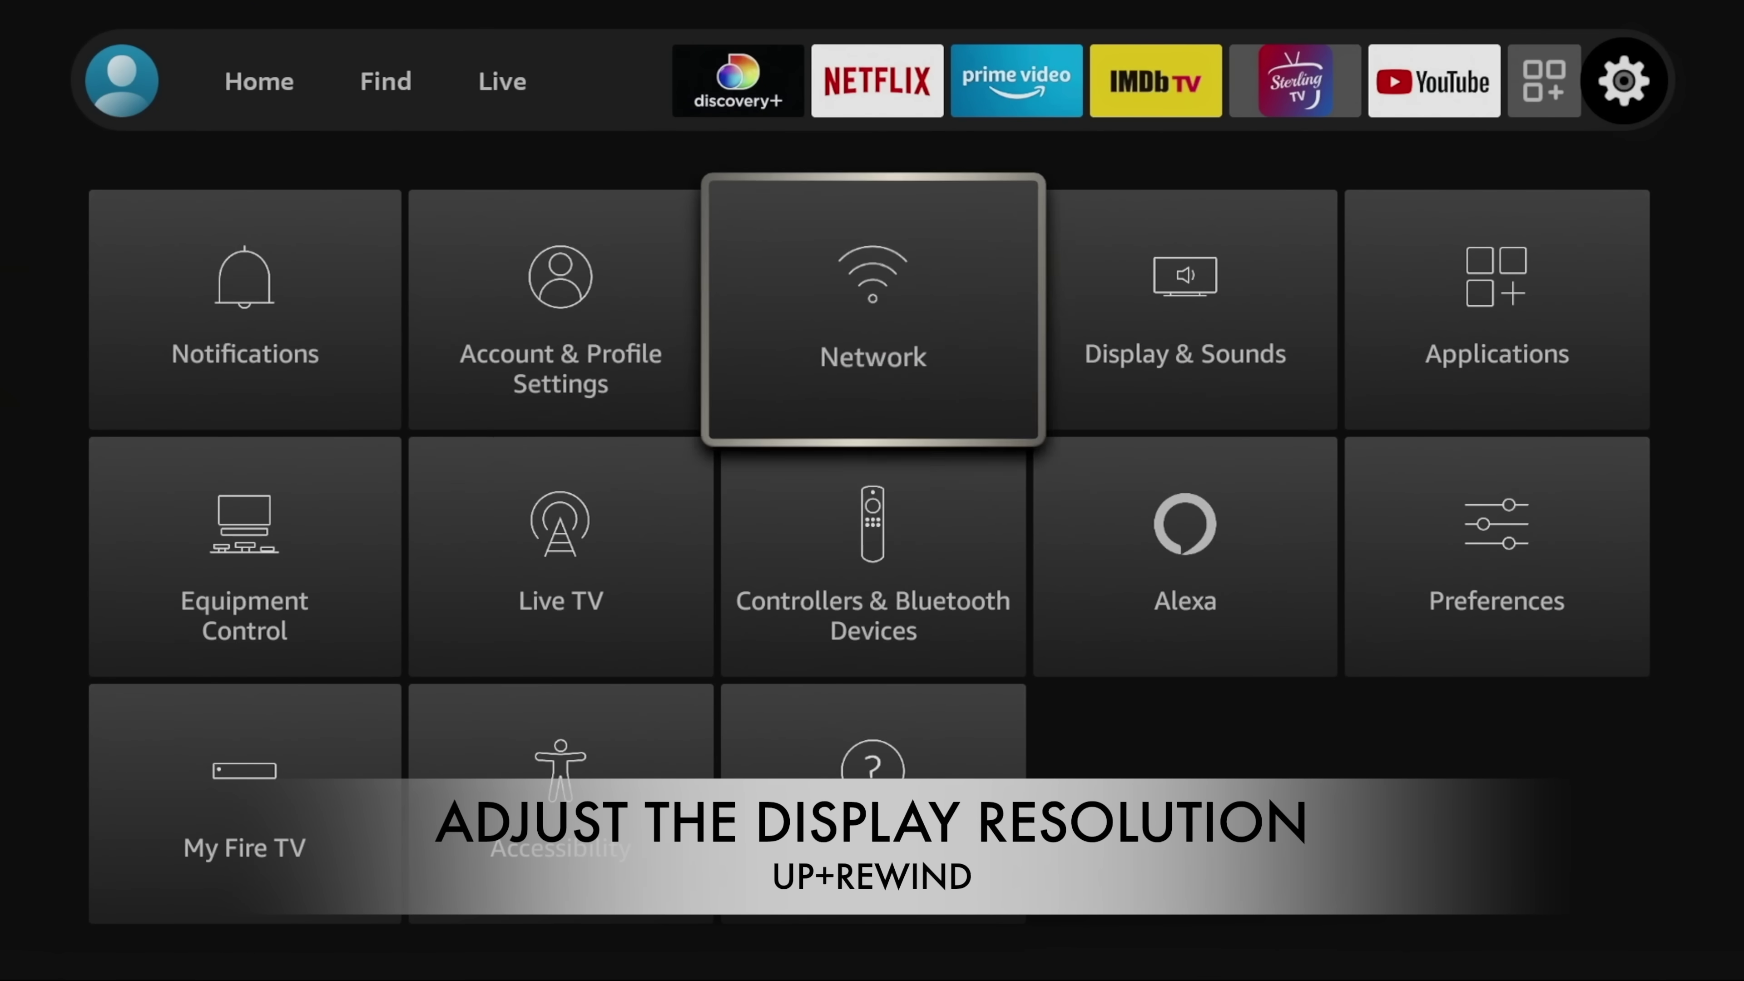
key("Right")
key("Return")
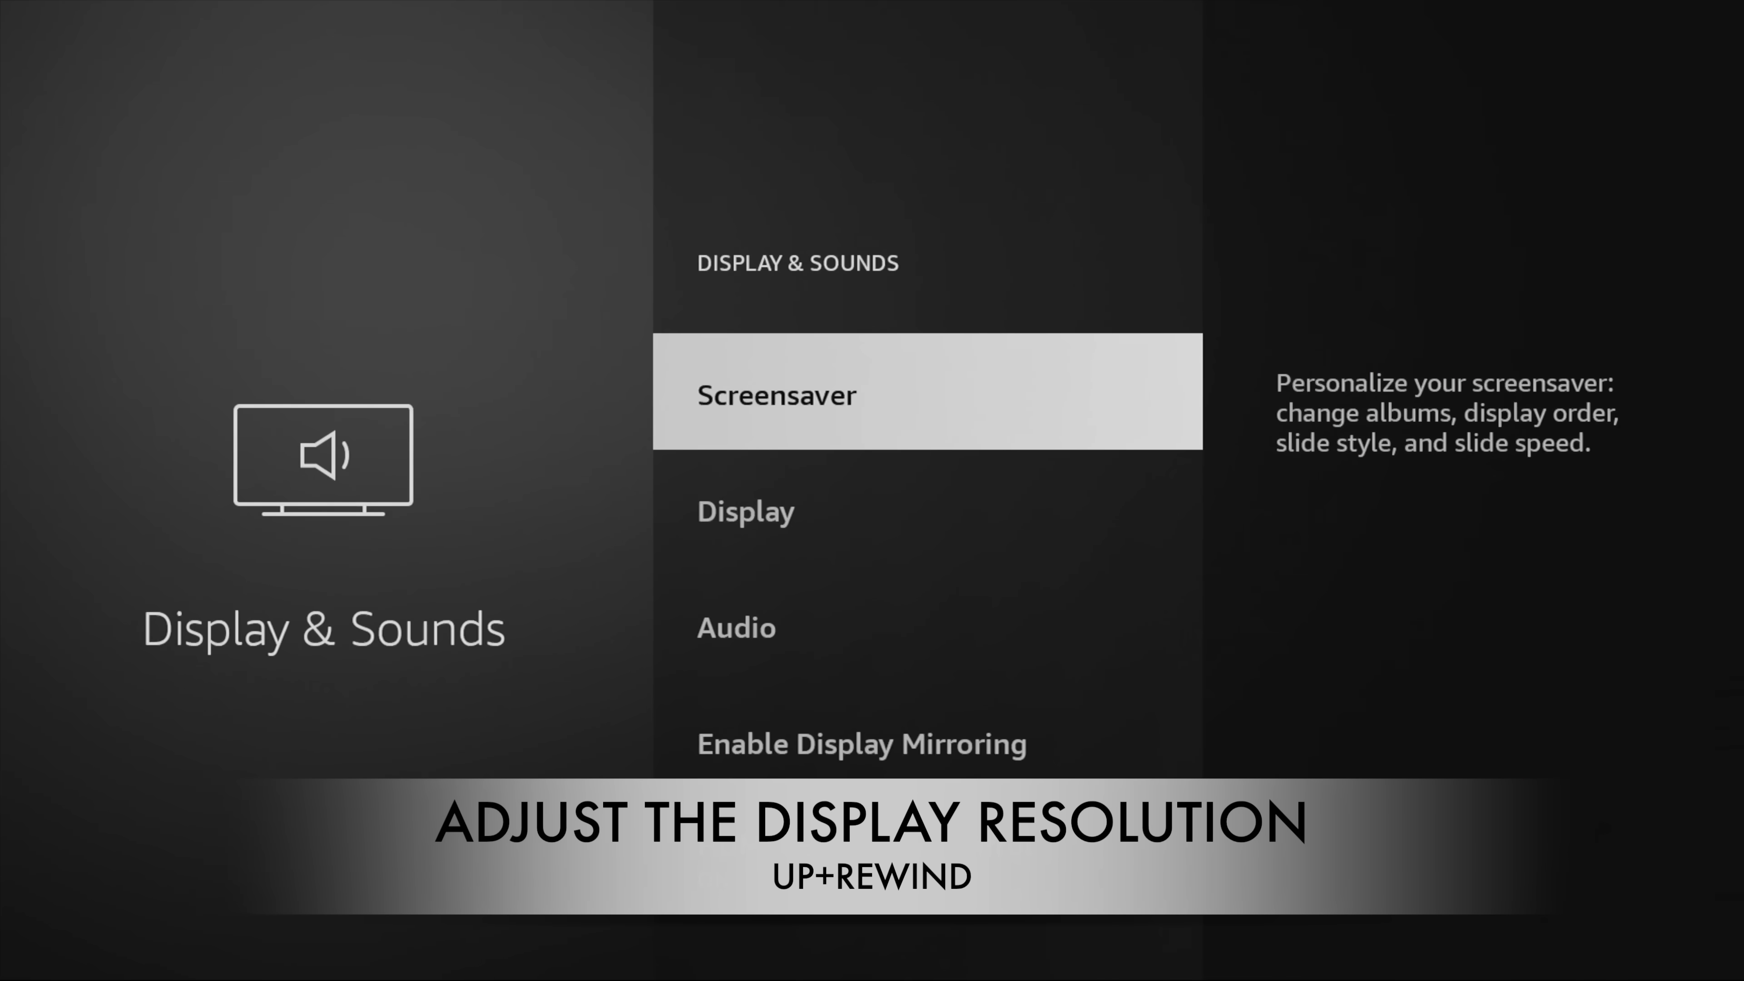
key("Down")
key("Return")
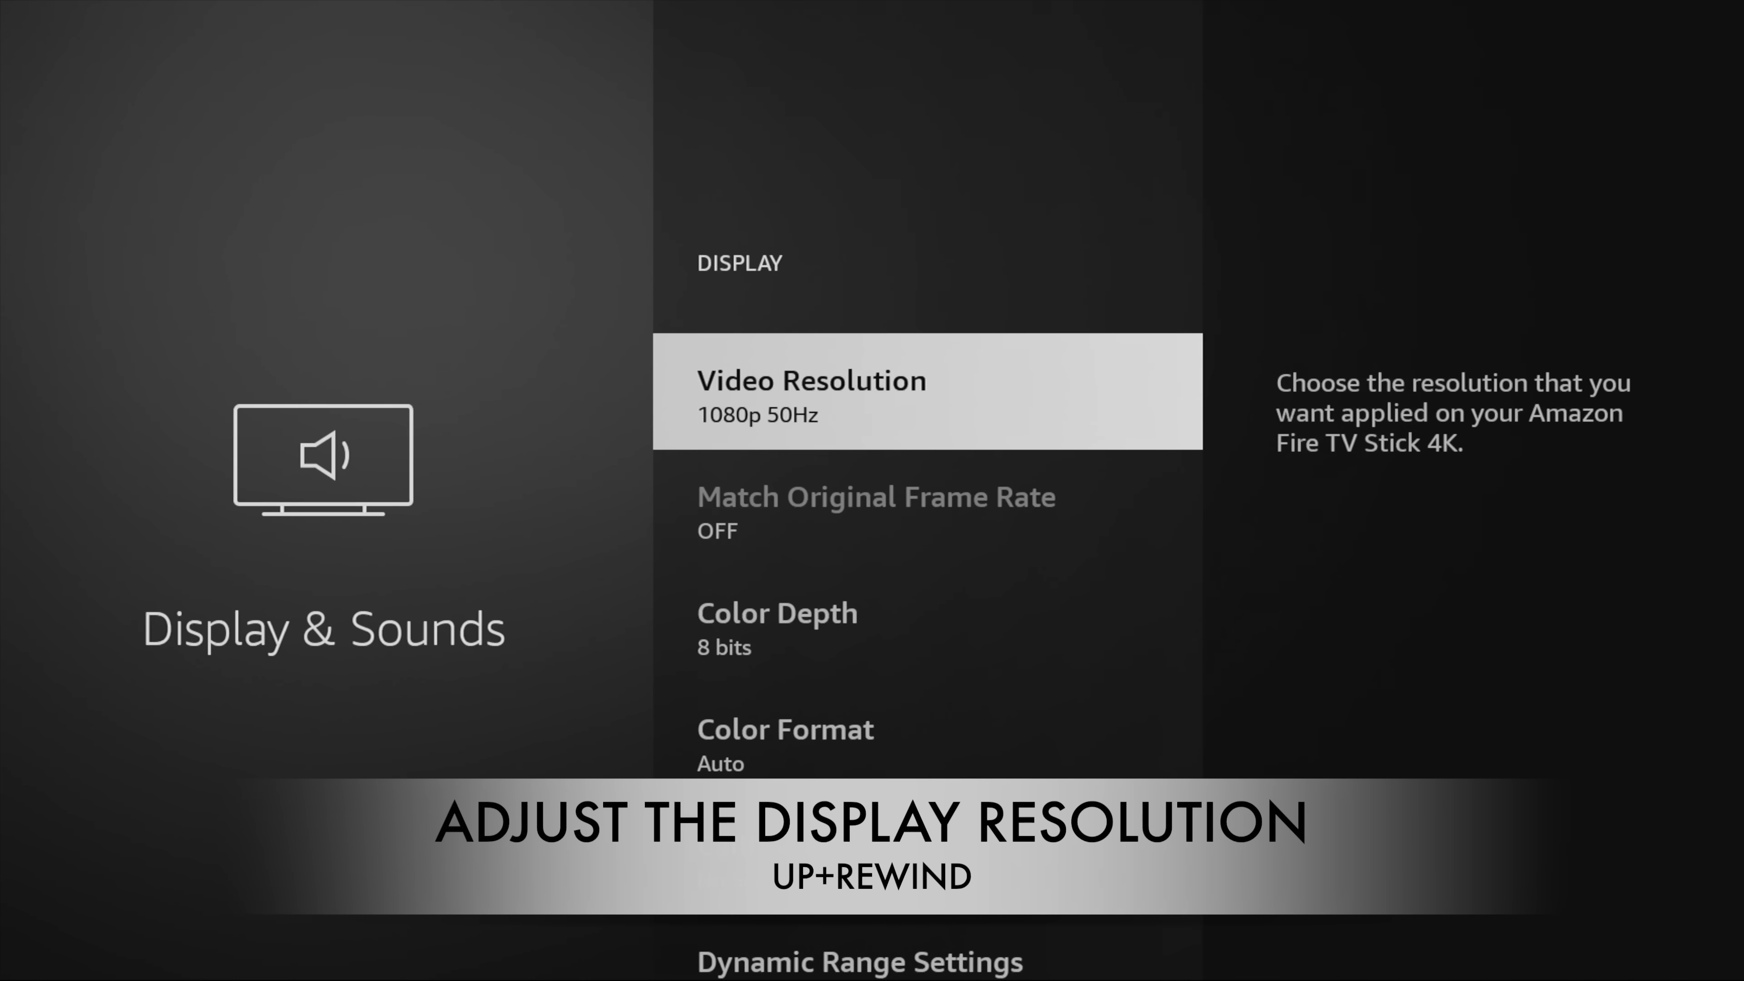
key("Down")
key("Down")
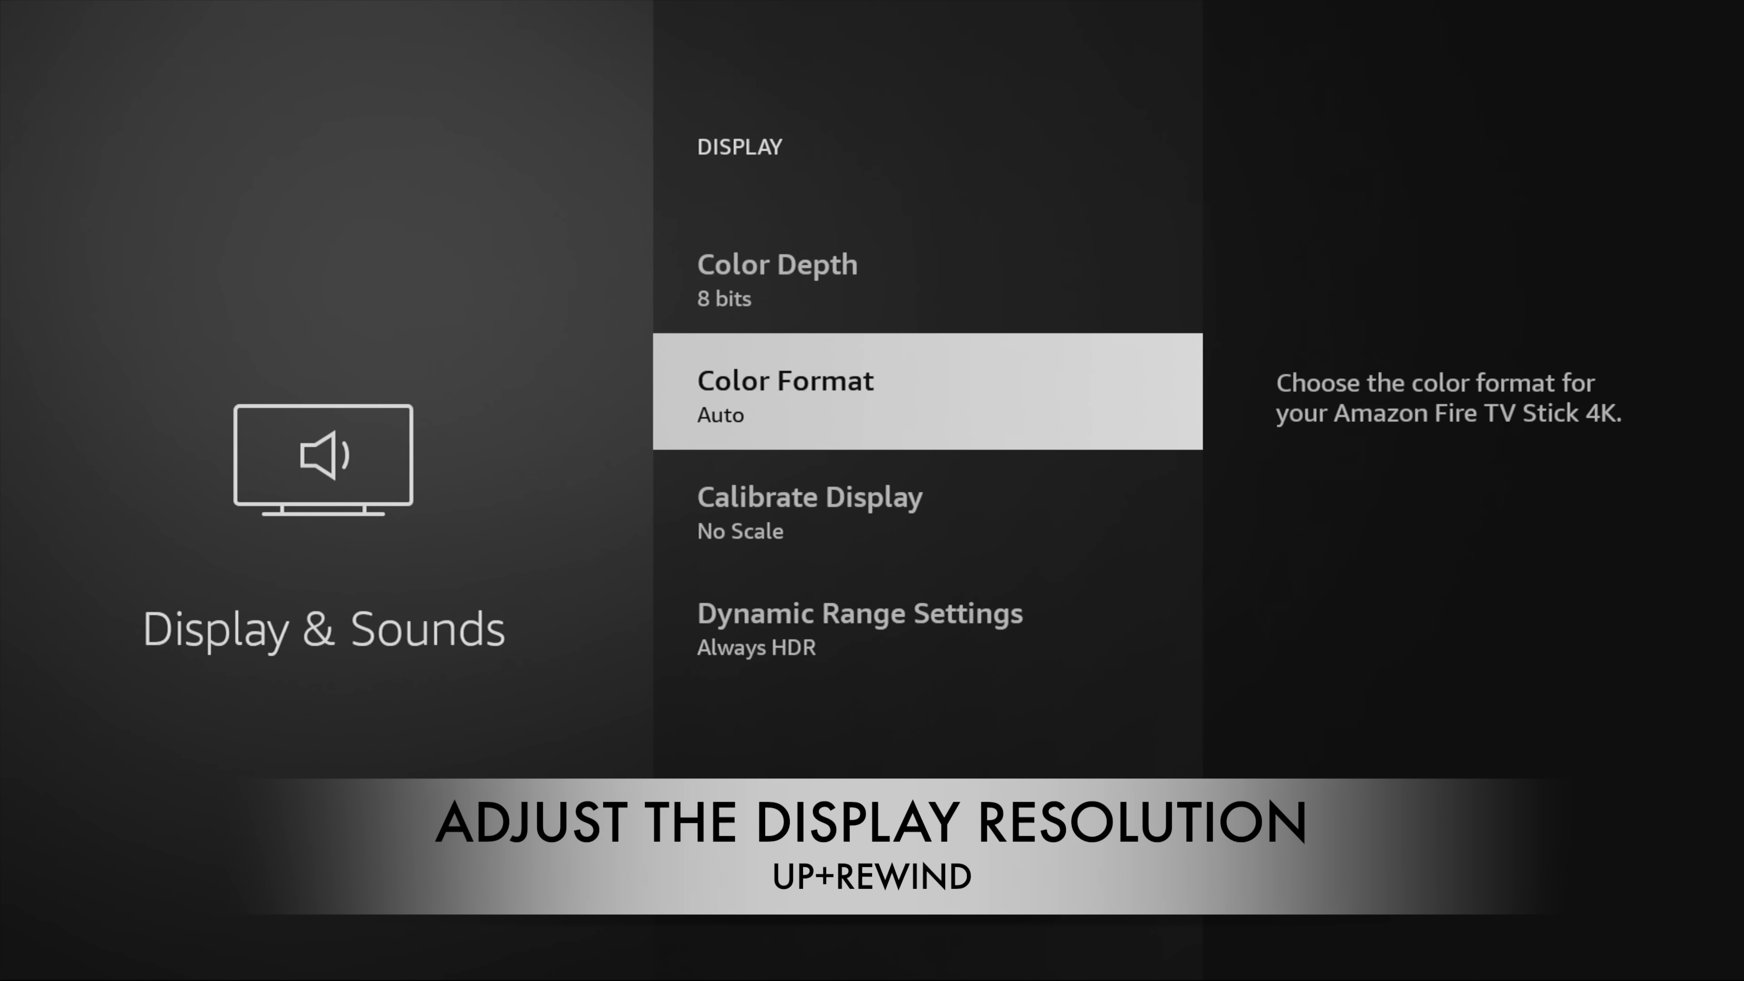
key("Home")
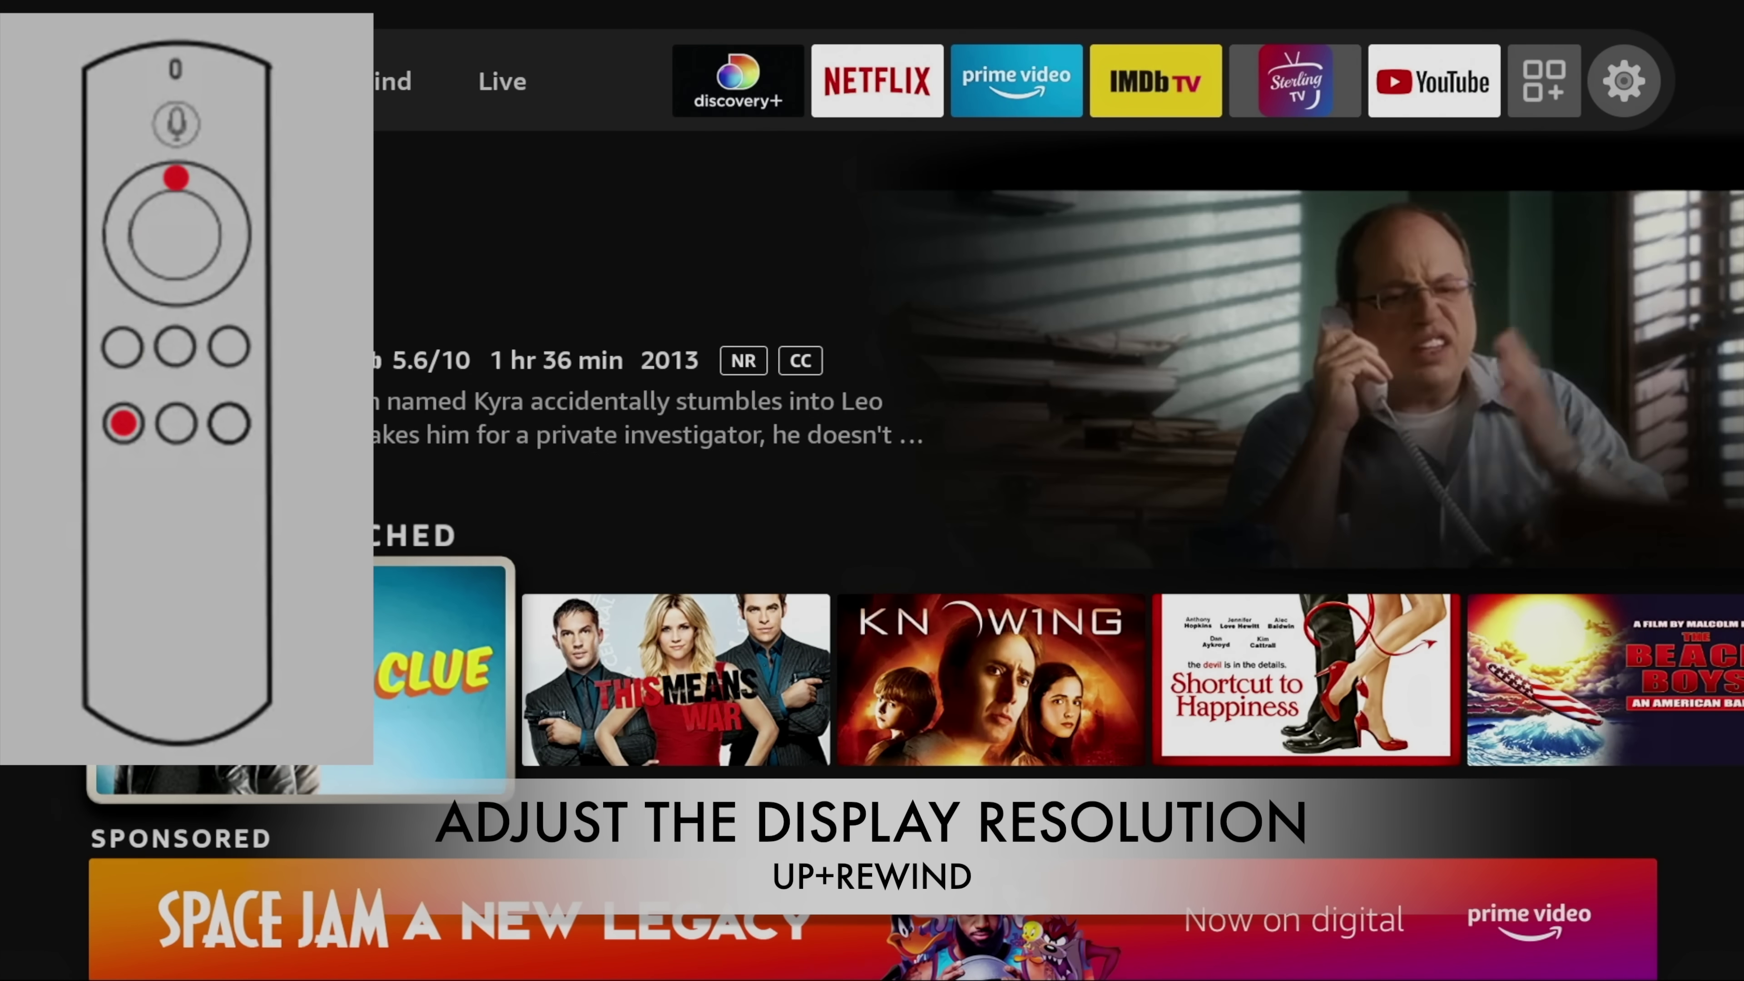
Move to the top of the home screen to begin cycling resolutions with Up + Rewind.
key("Up")
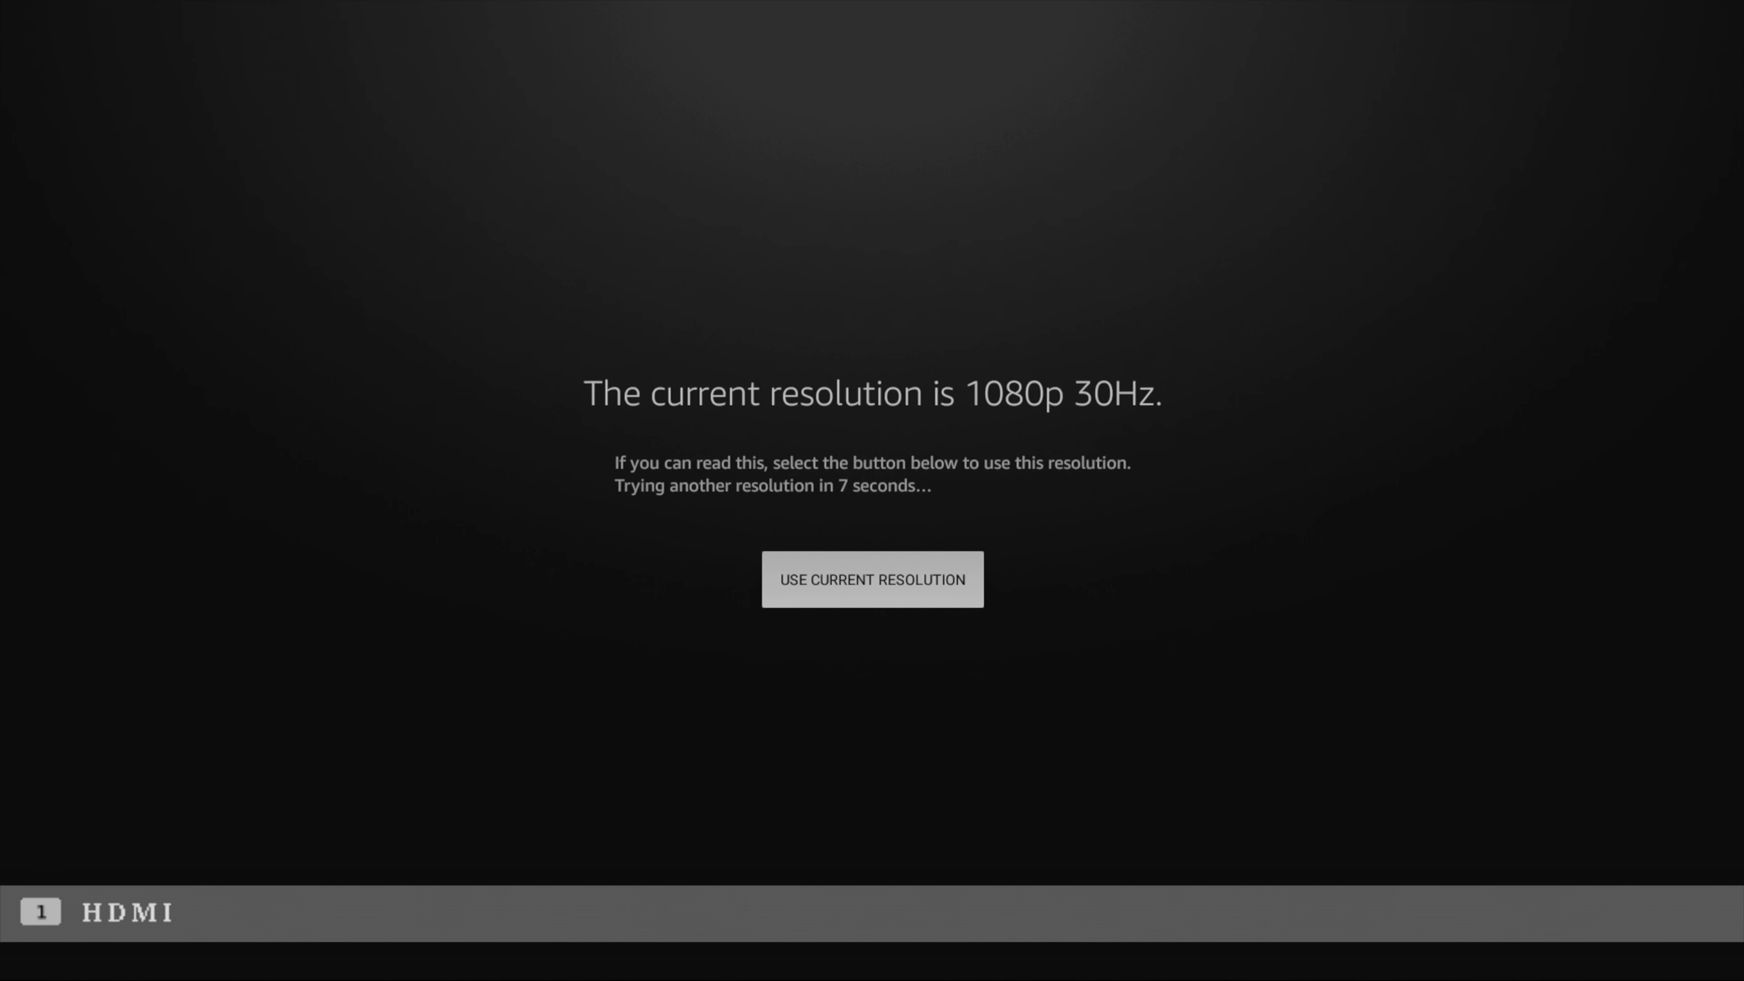
Keep 1080p 30Hz via Use Current Resolution, then browse Recently Watched, Twitch banner and apps rows.
key("Return")
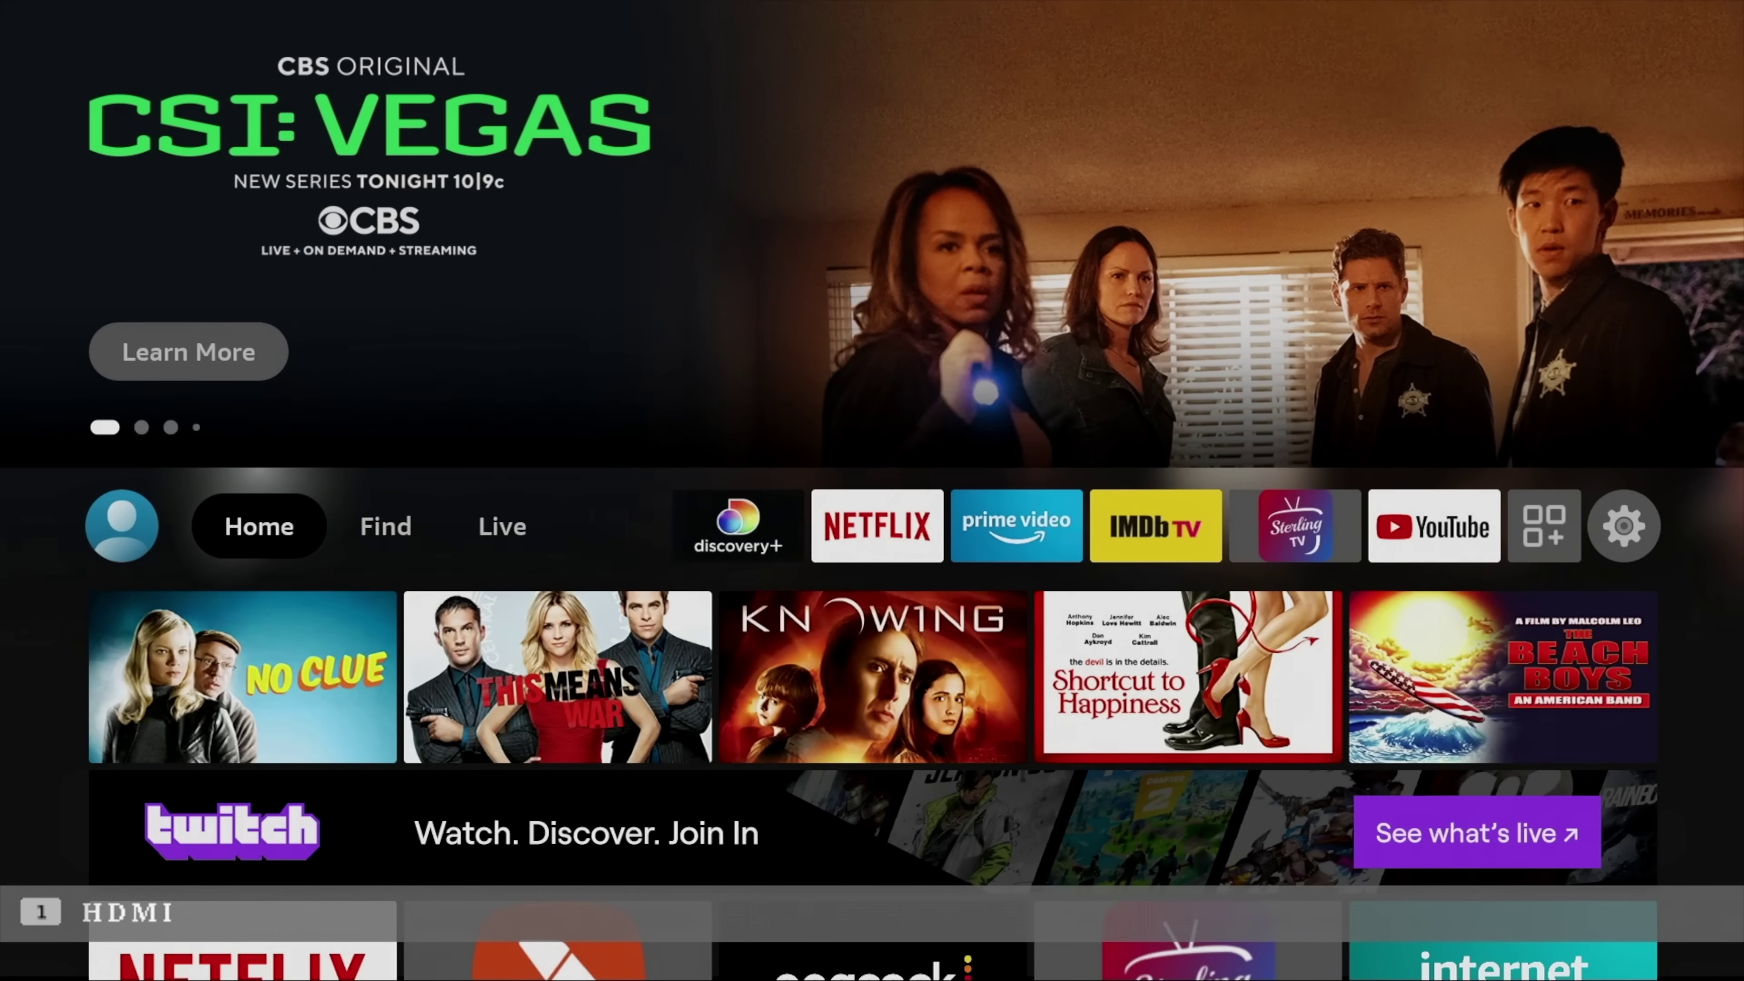
key("Down")
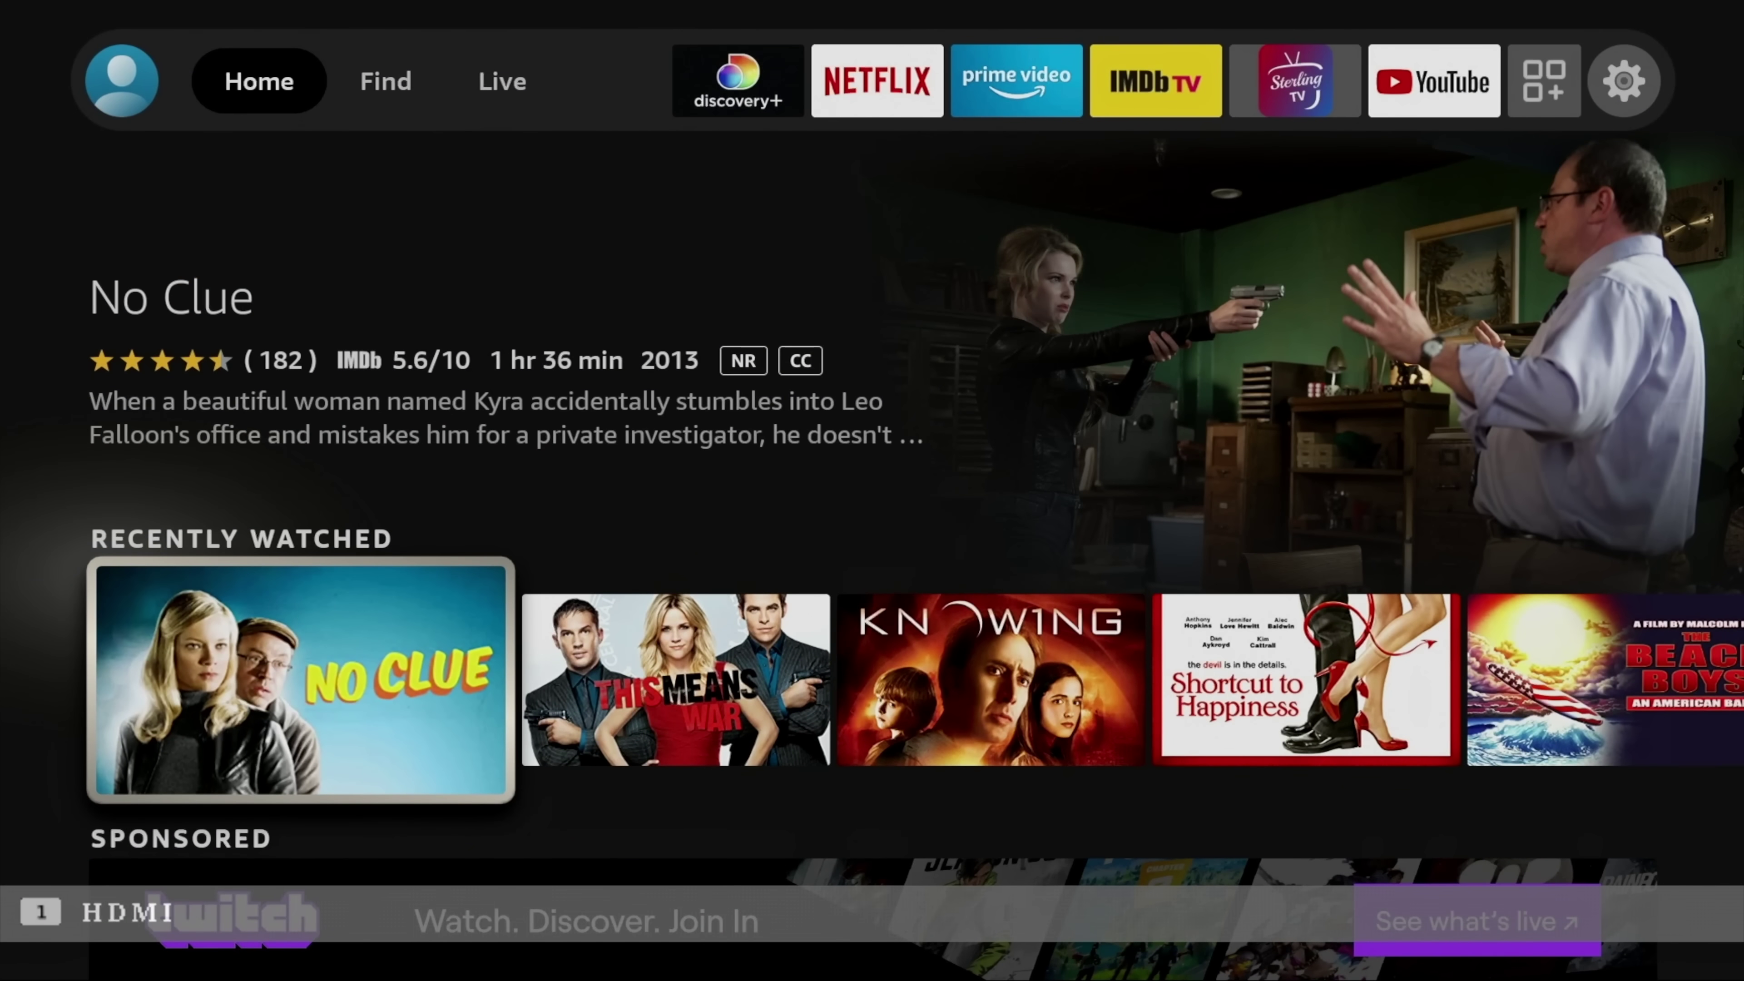
key("Down")
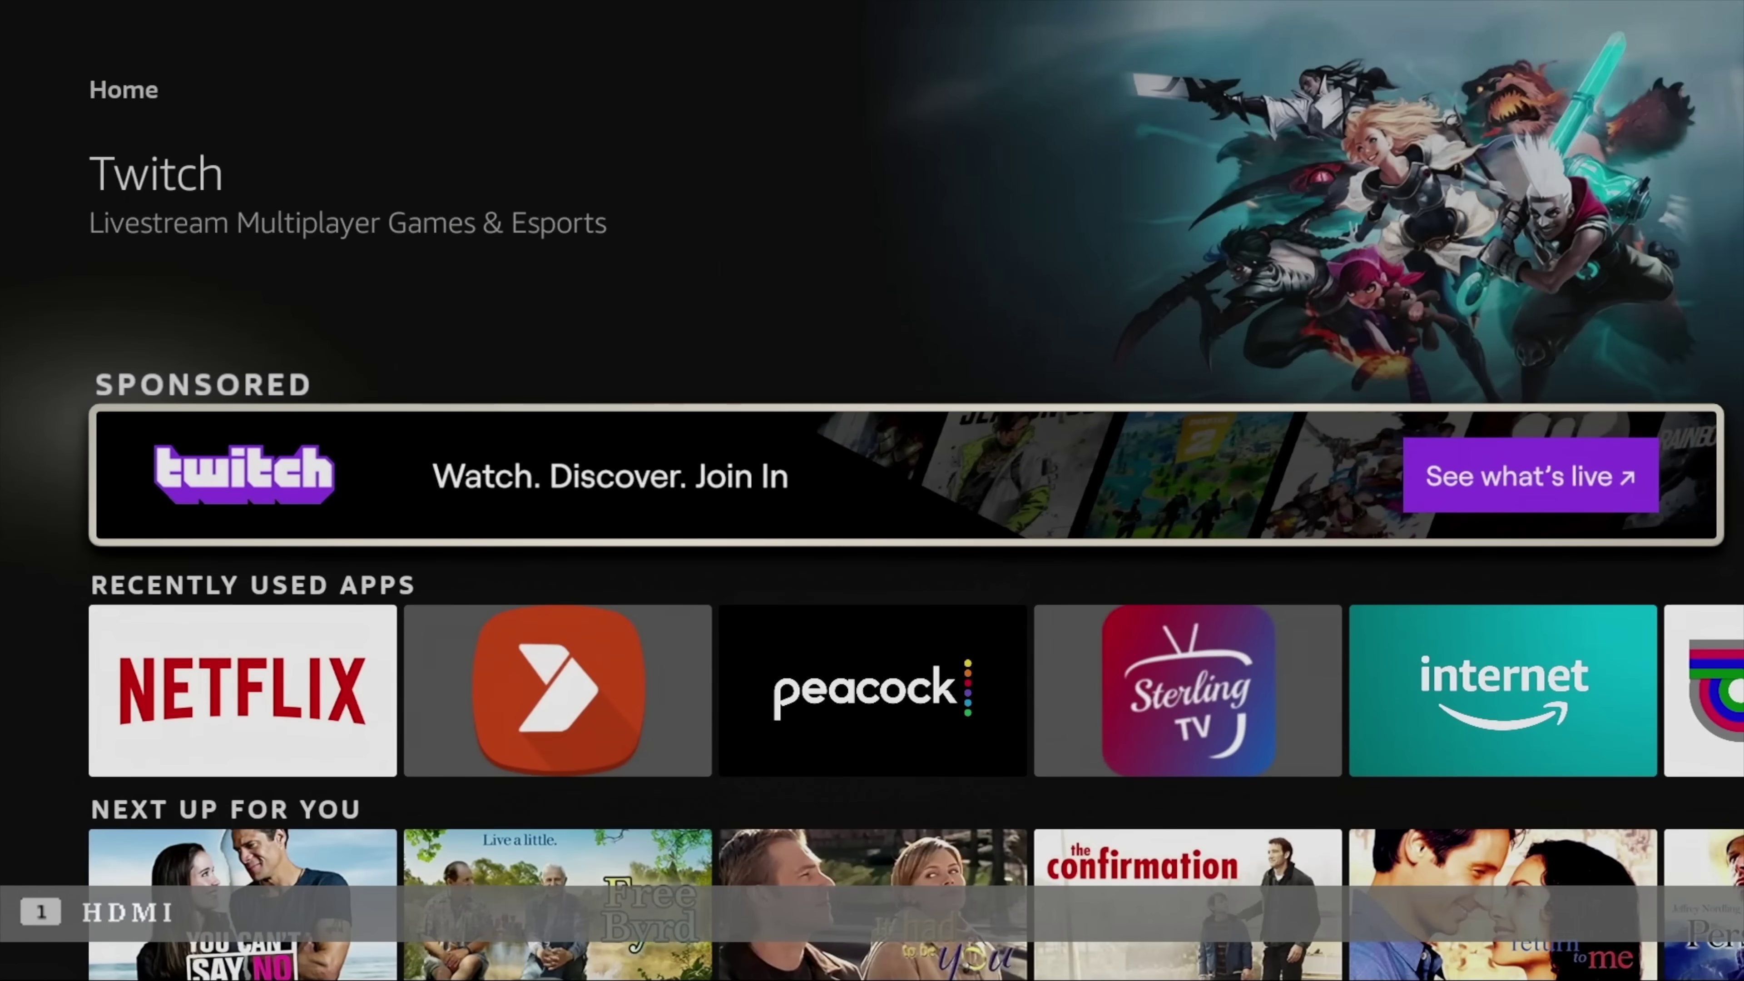
key("Down")
key("Up")
key("Up")
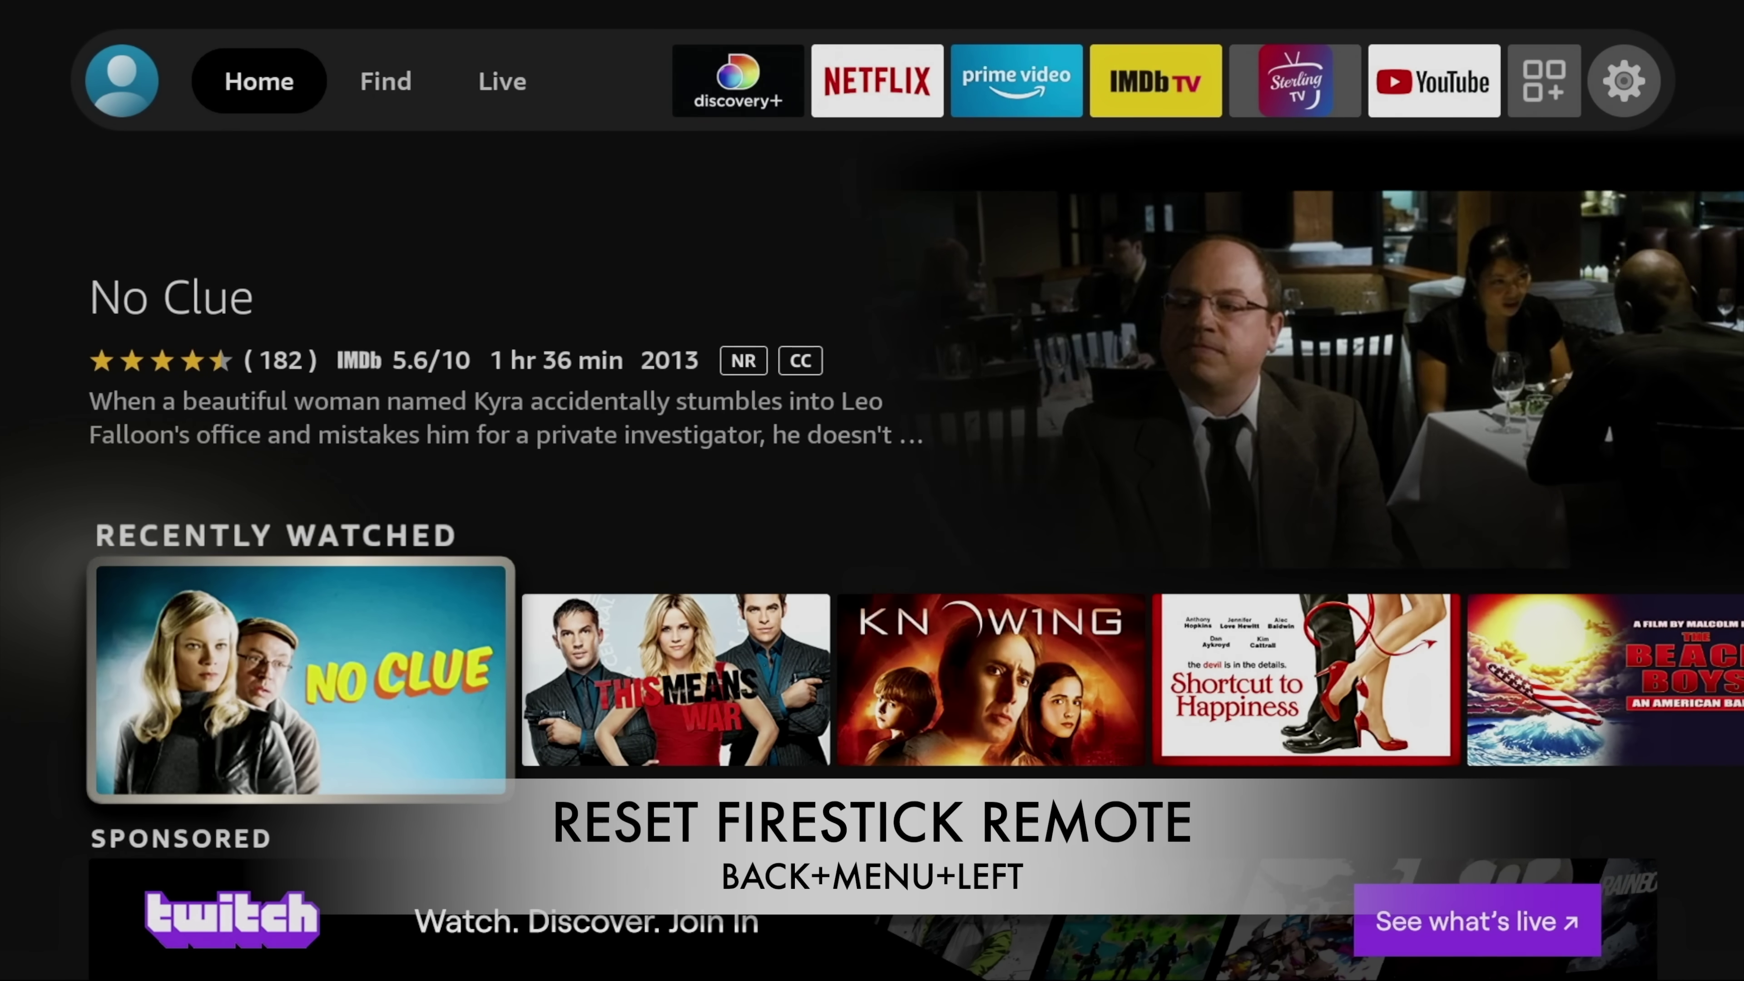
Reach Controllers & Bluetooth Devices in Settings and start the Back+Menu+Left remote reset.
key("Up")
key("Right")
key("Right")
key("Right")
key("Right")
key("Right")
key("Right")
key("Right")
key("Right")
key("Right")
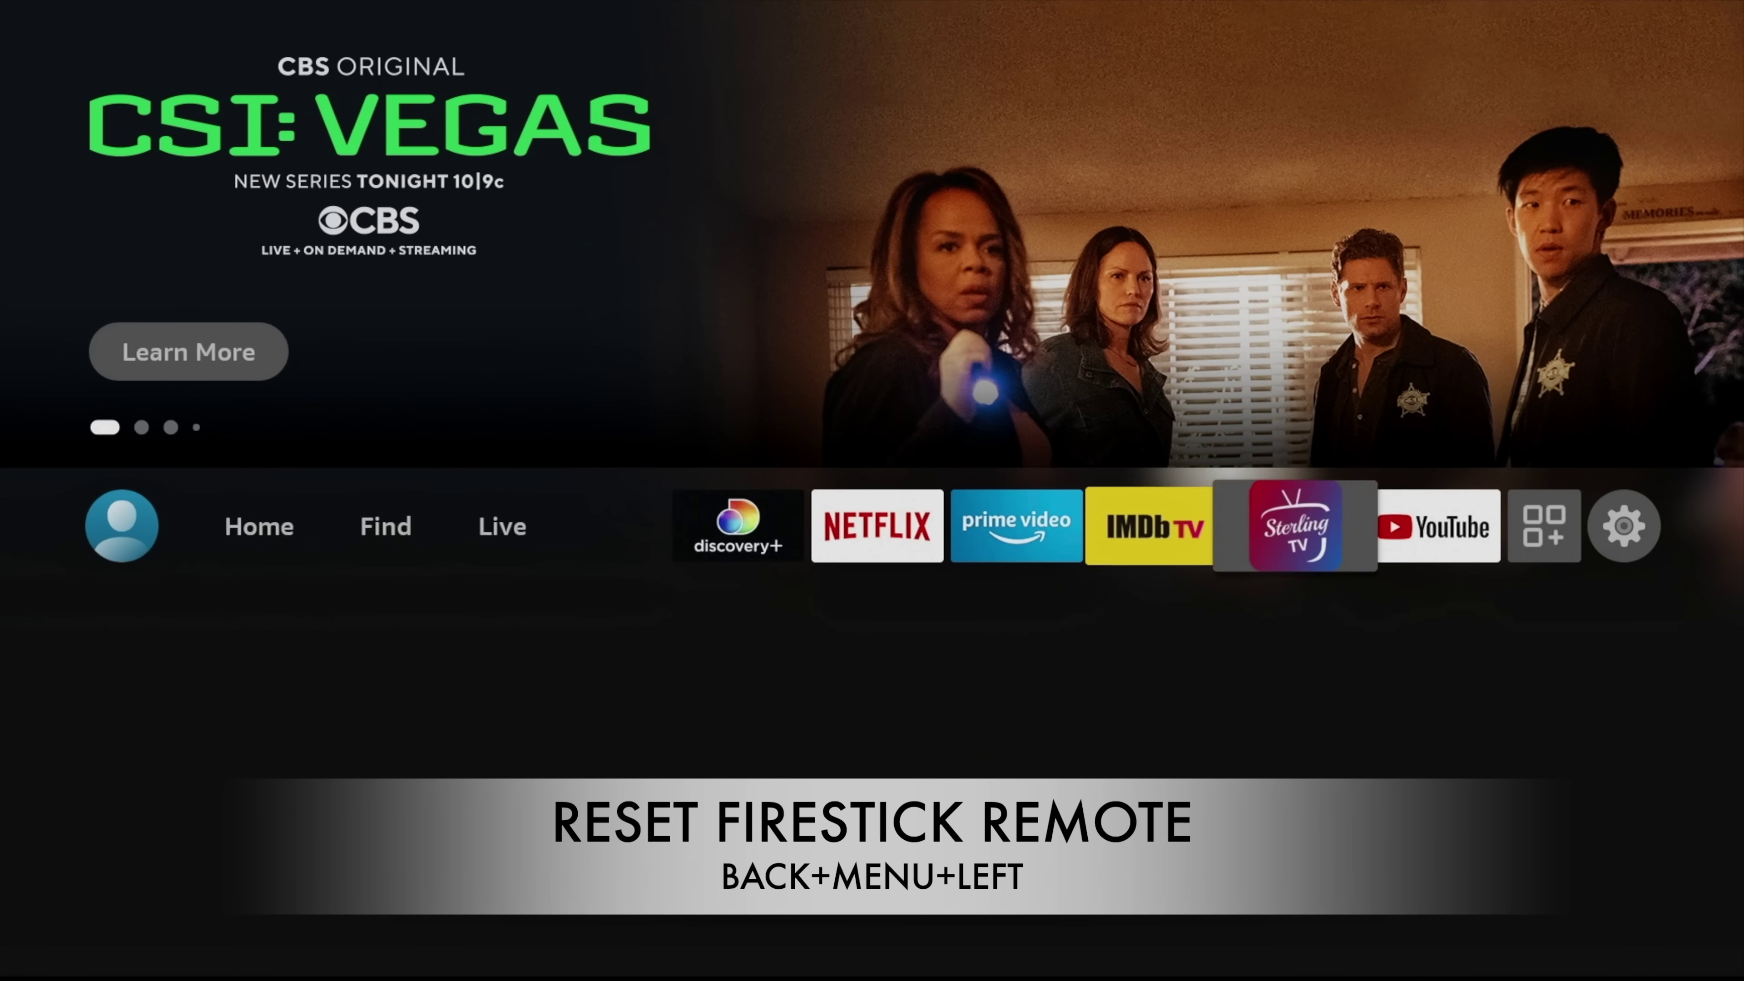
key("Right")
key("Down")
key("Down")
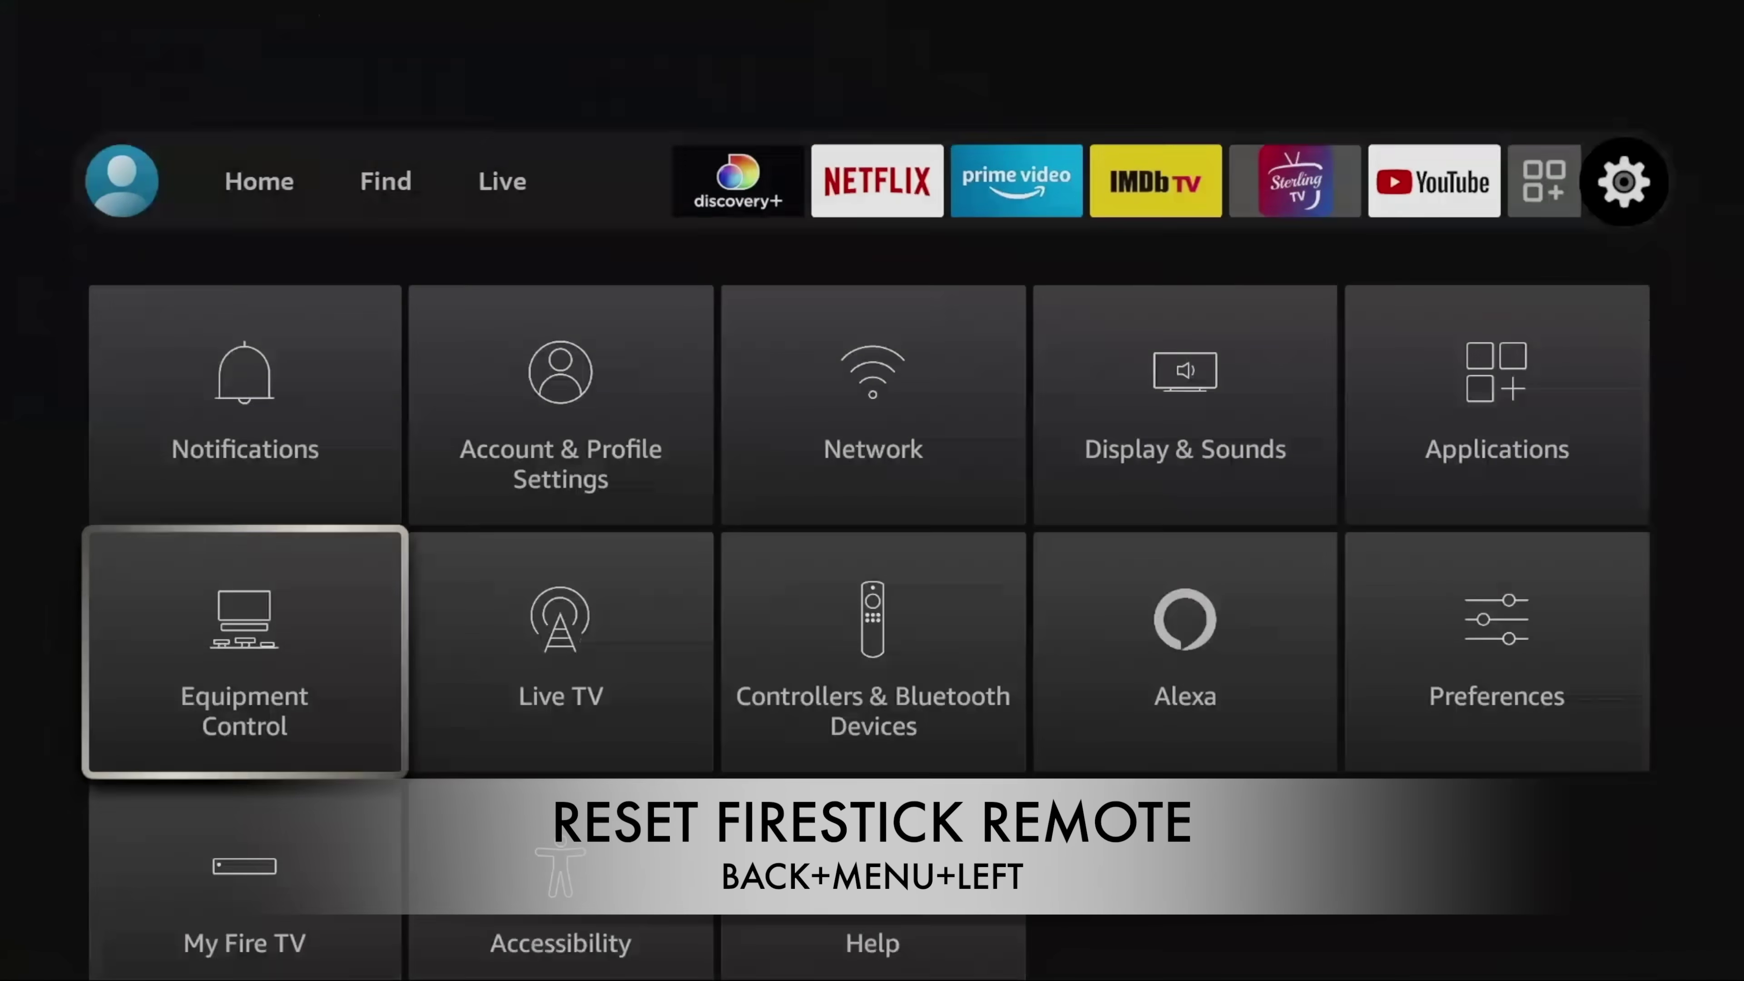
key("Right")
key("Right")
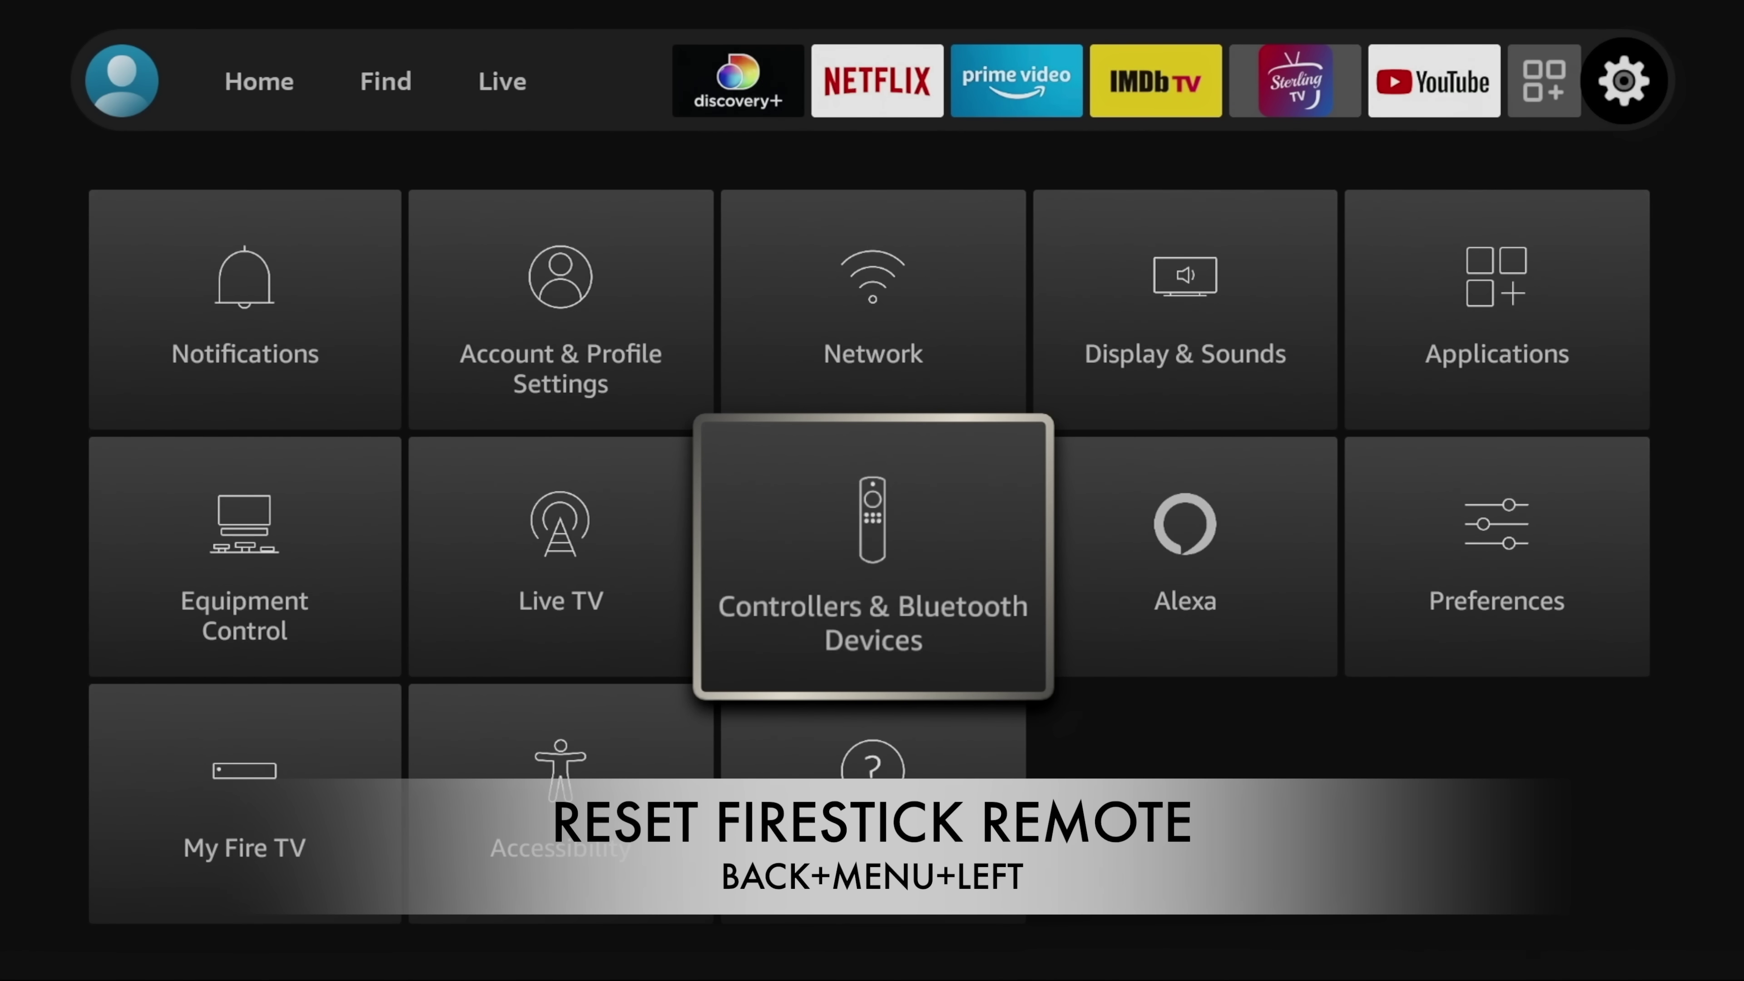
key("Escape")
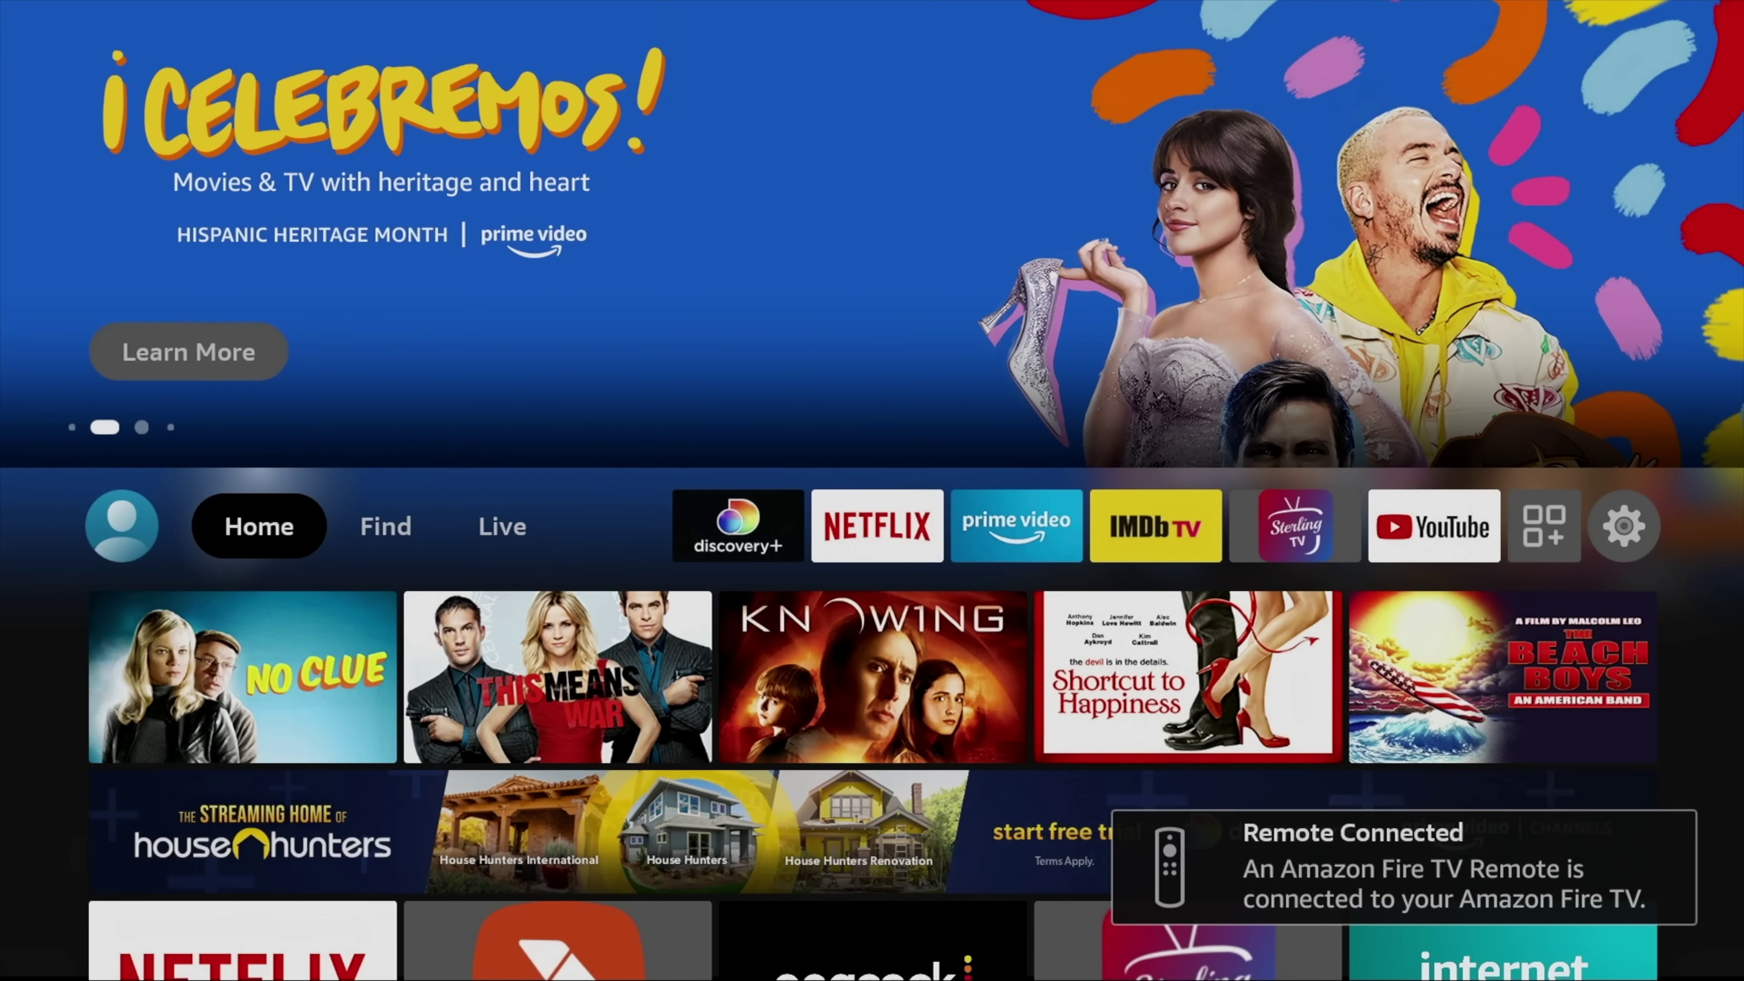
key("Down")
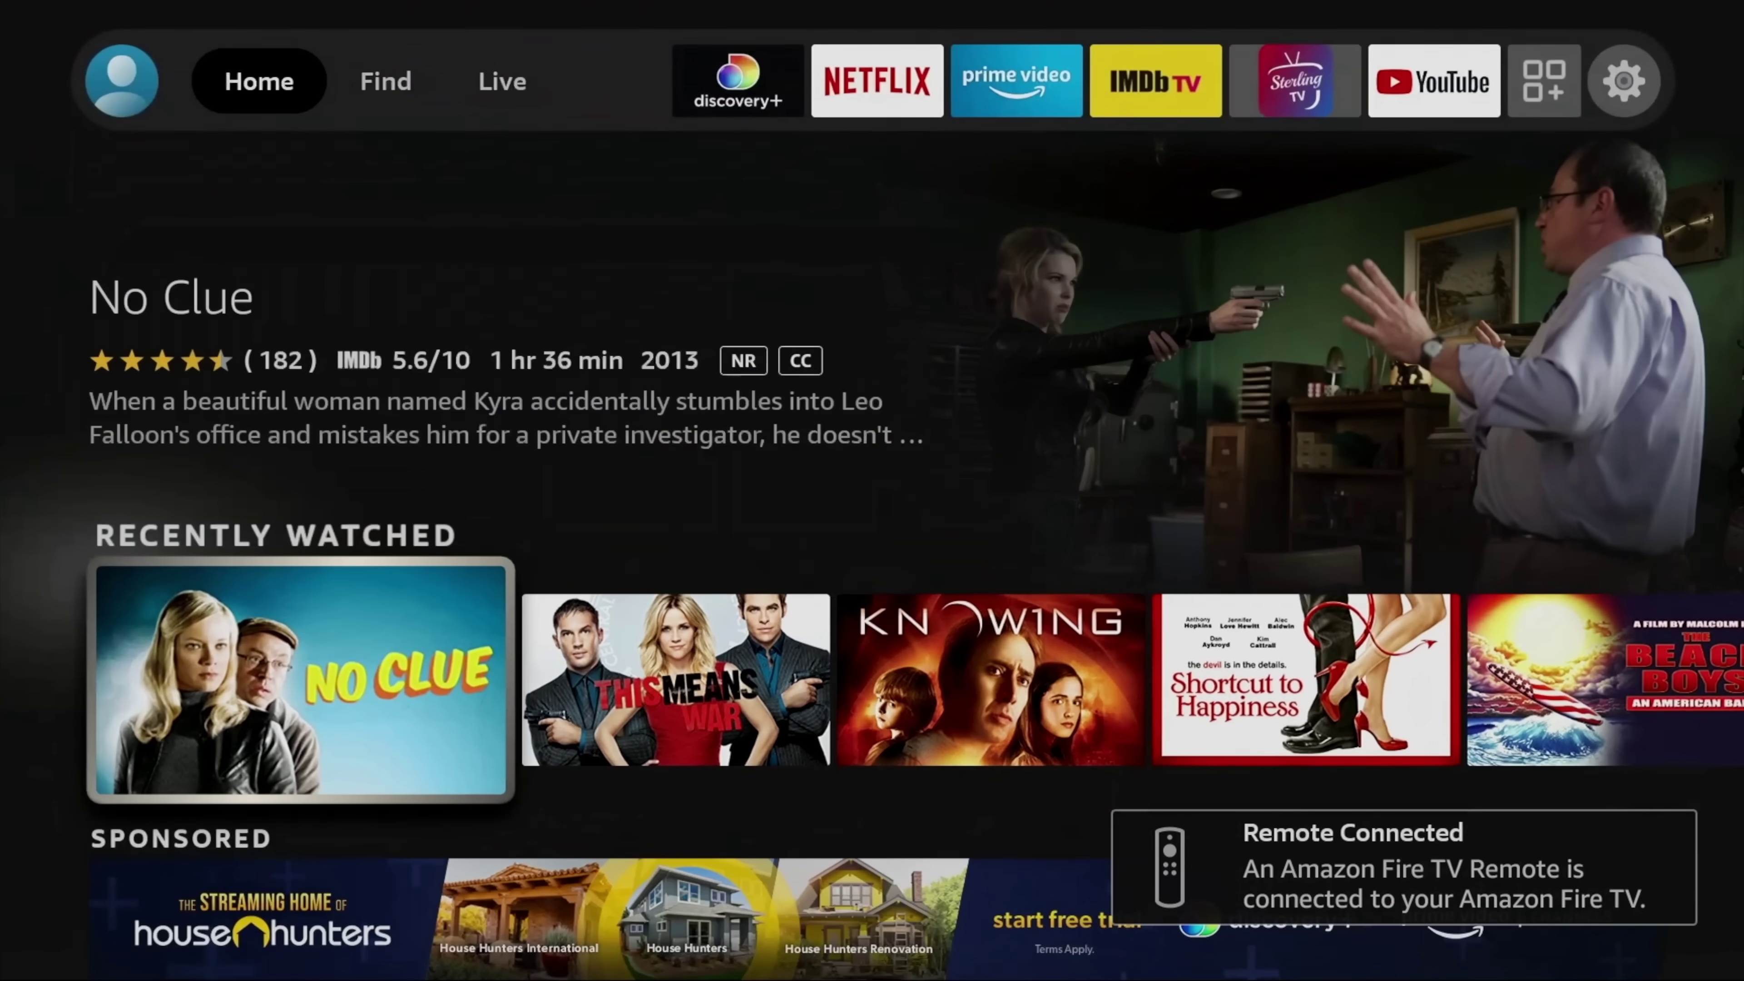
key("Down")
key("Down")
key("Down")
key("Up")
key("Up")
key("Up")
key("Up")
key("Up")
key("Down")
key("Down")
key("Down")
key("Down")
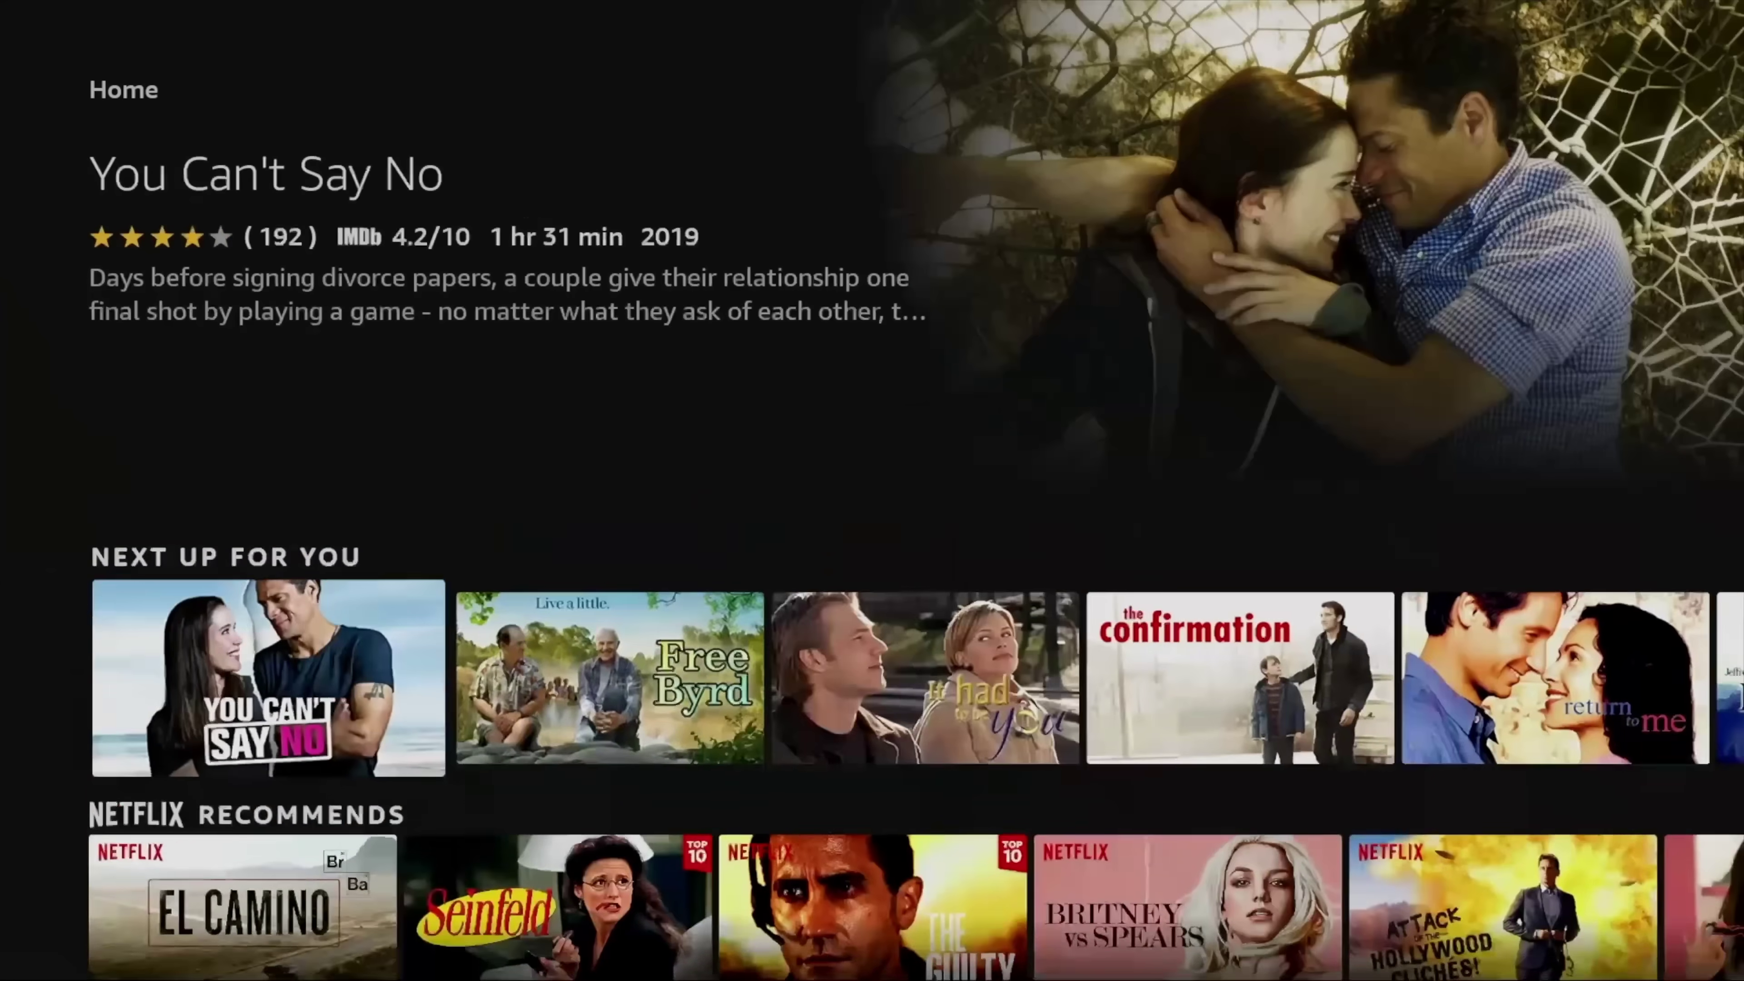
key("Up")
key("Up")
key("Up")
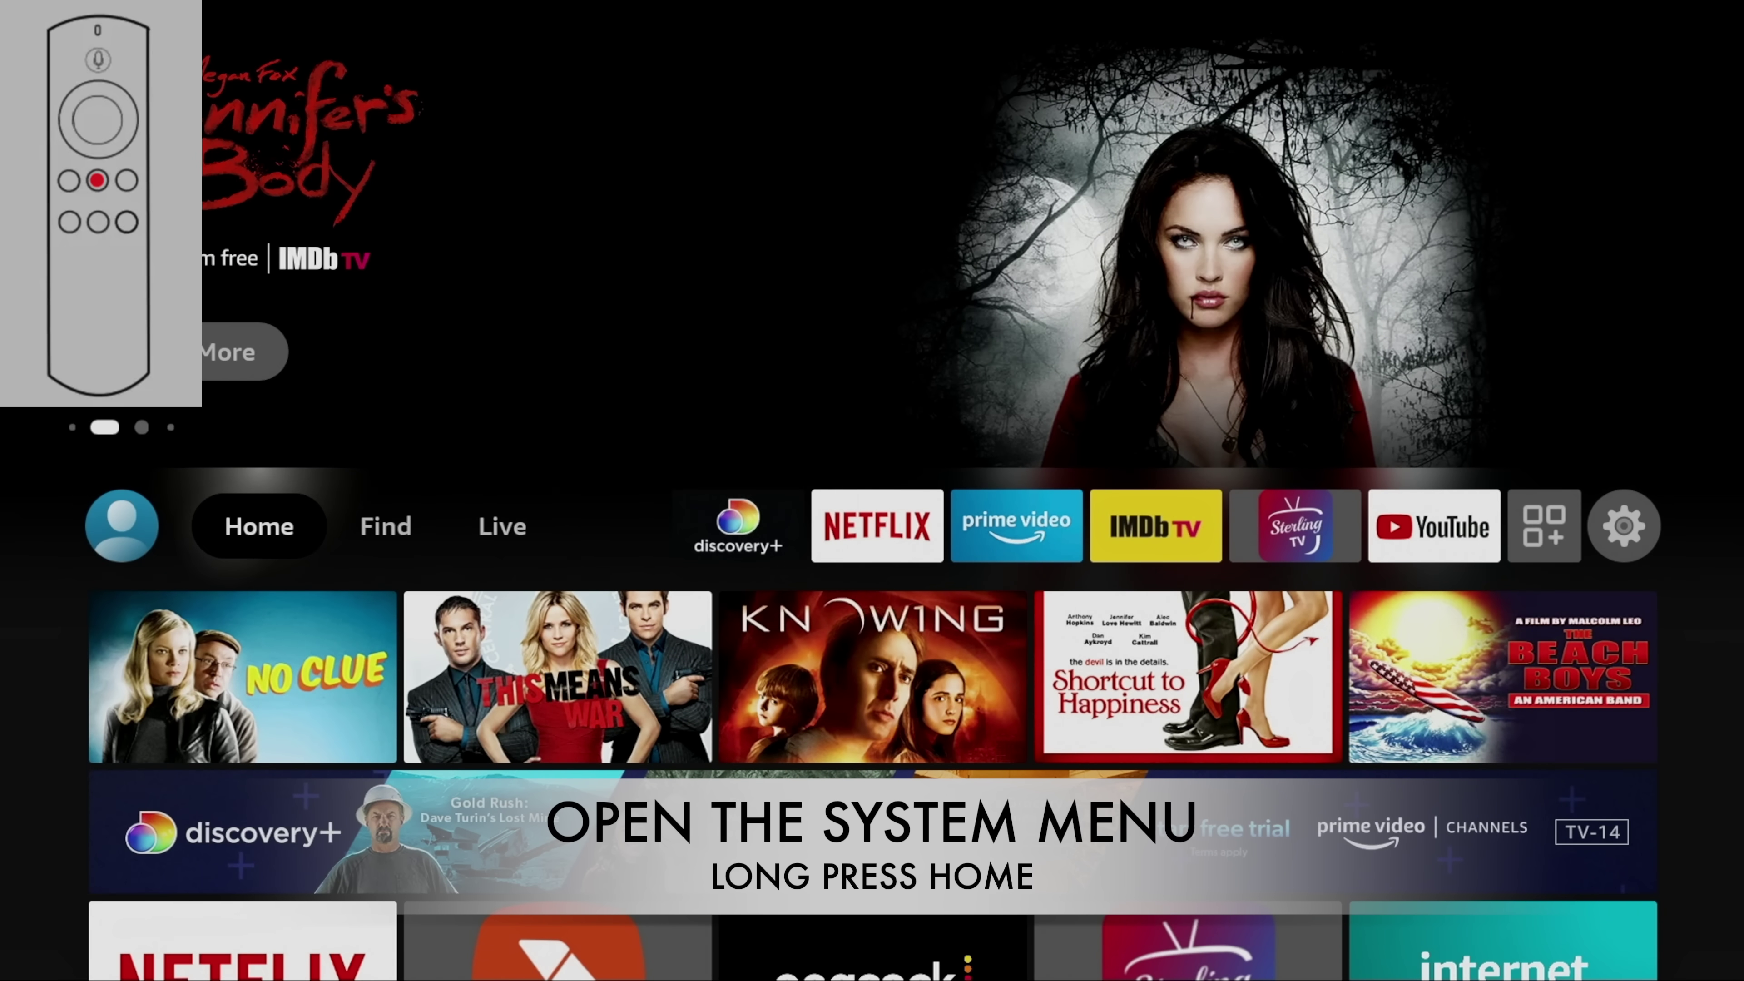
Long-press Home for the system menu and move across Apps, Mirroring and Settings.
key("Home")
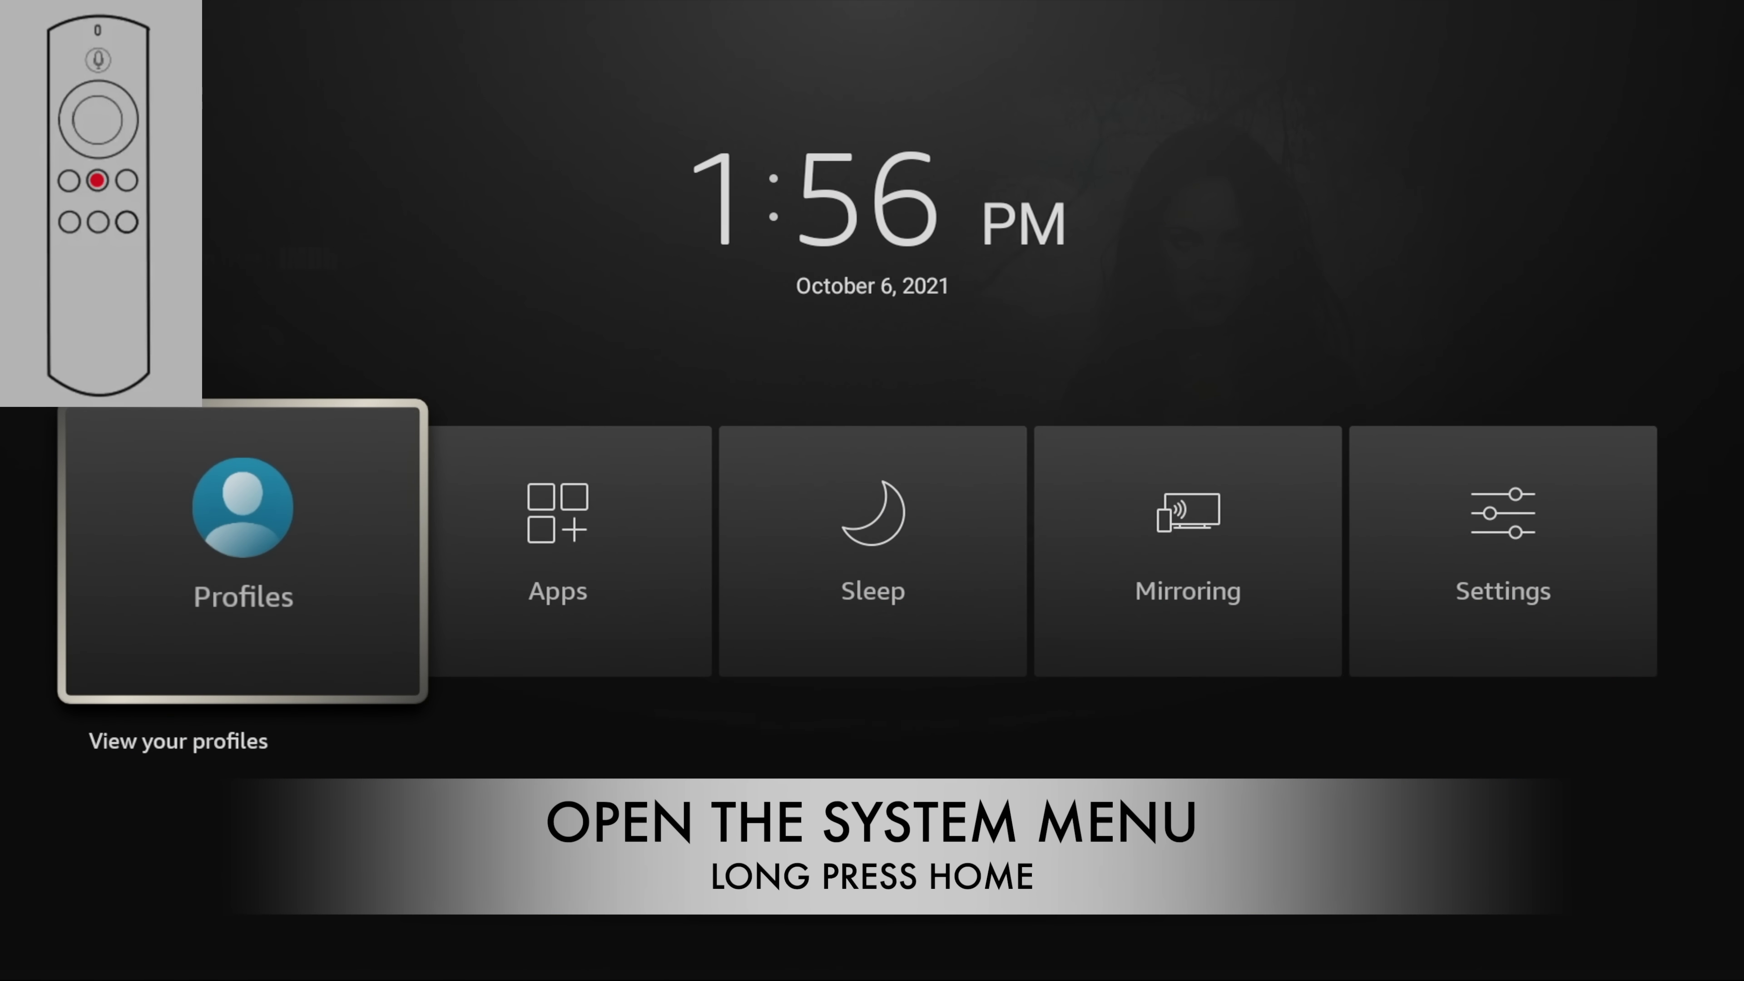
key("Right")
key("Right")
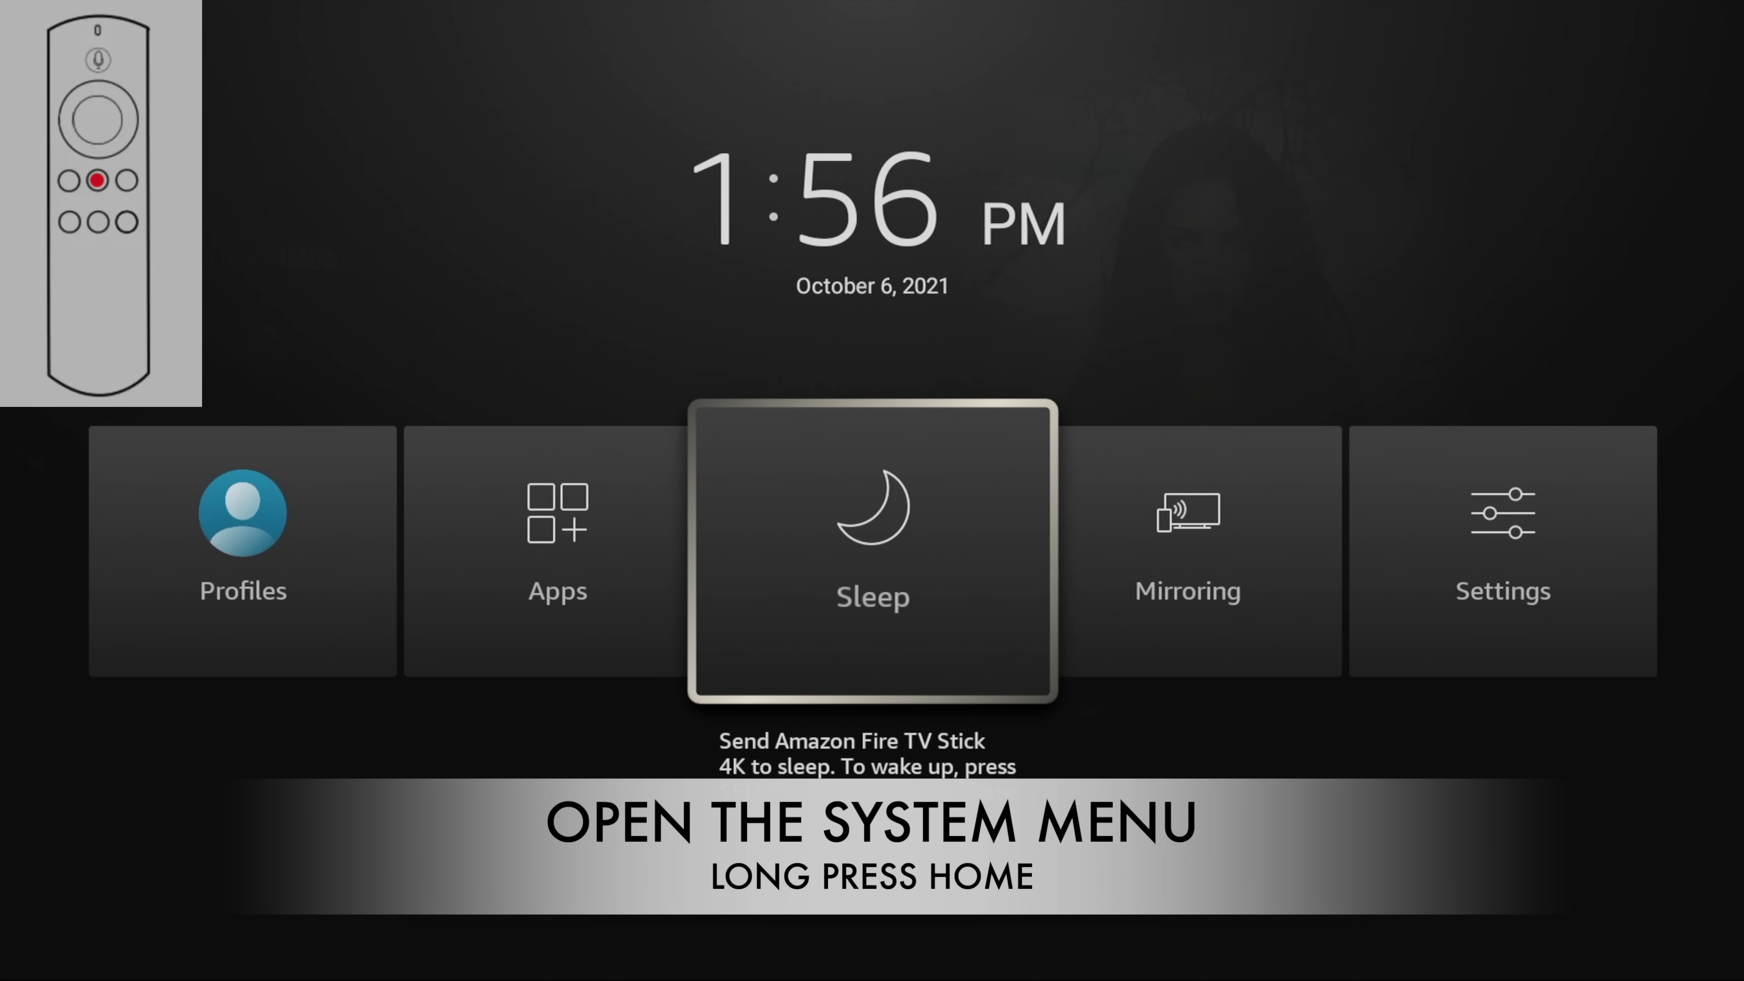
key("Right")
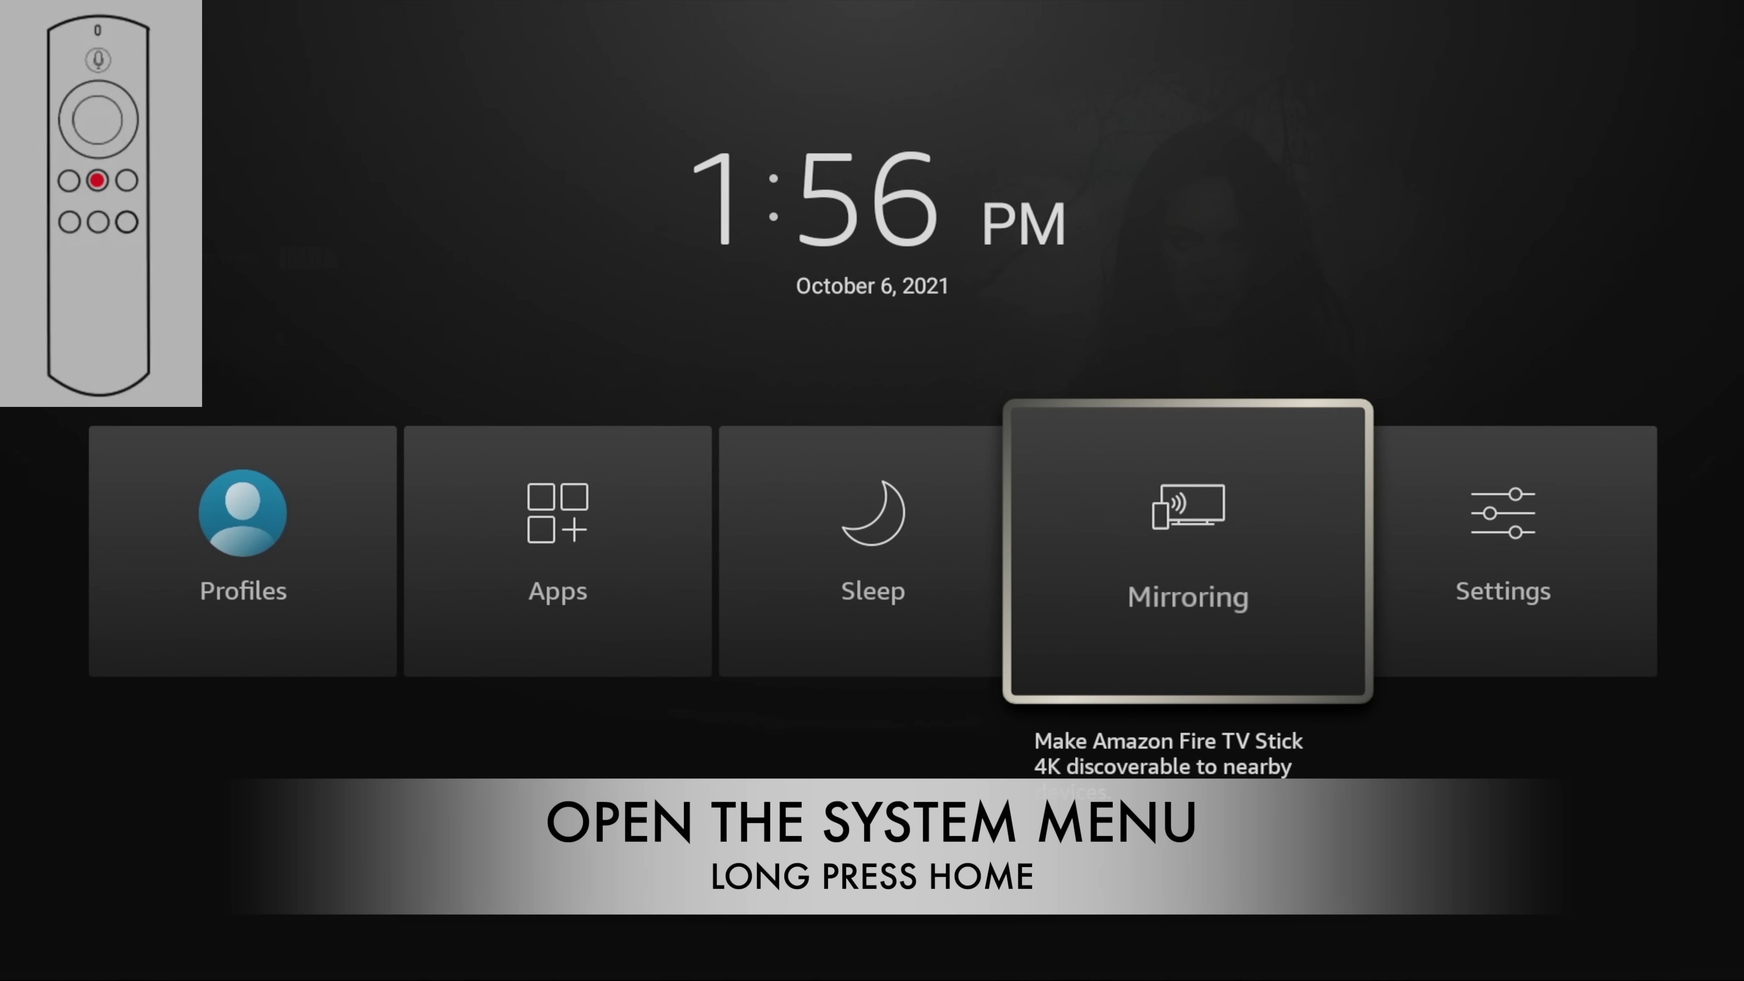
key("Right")
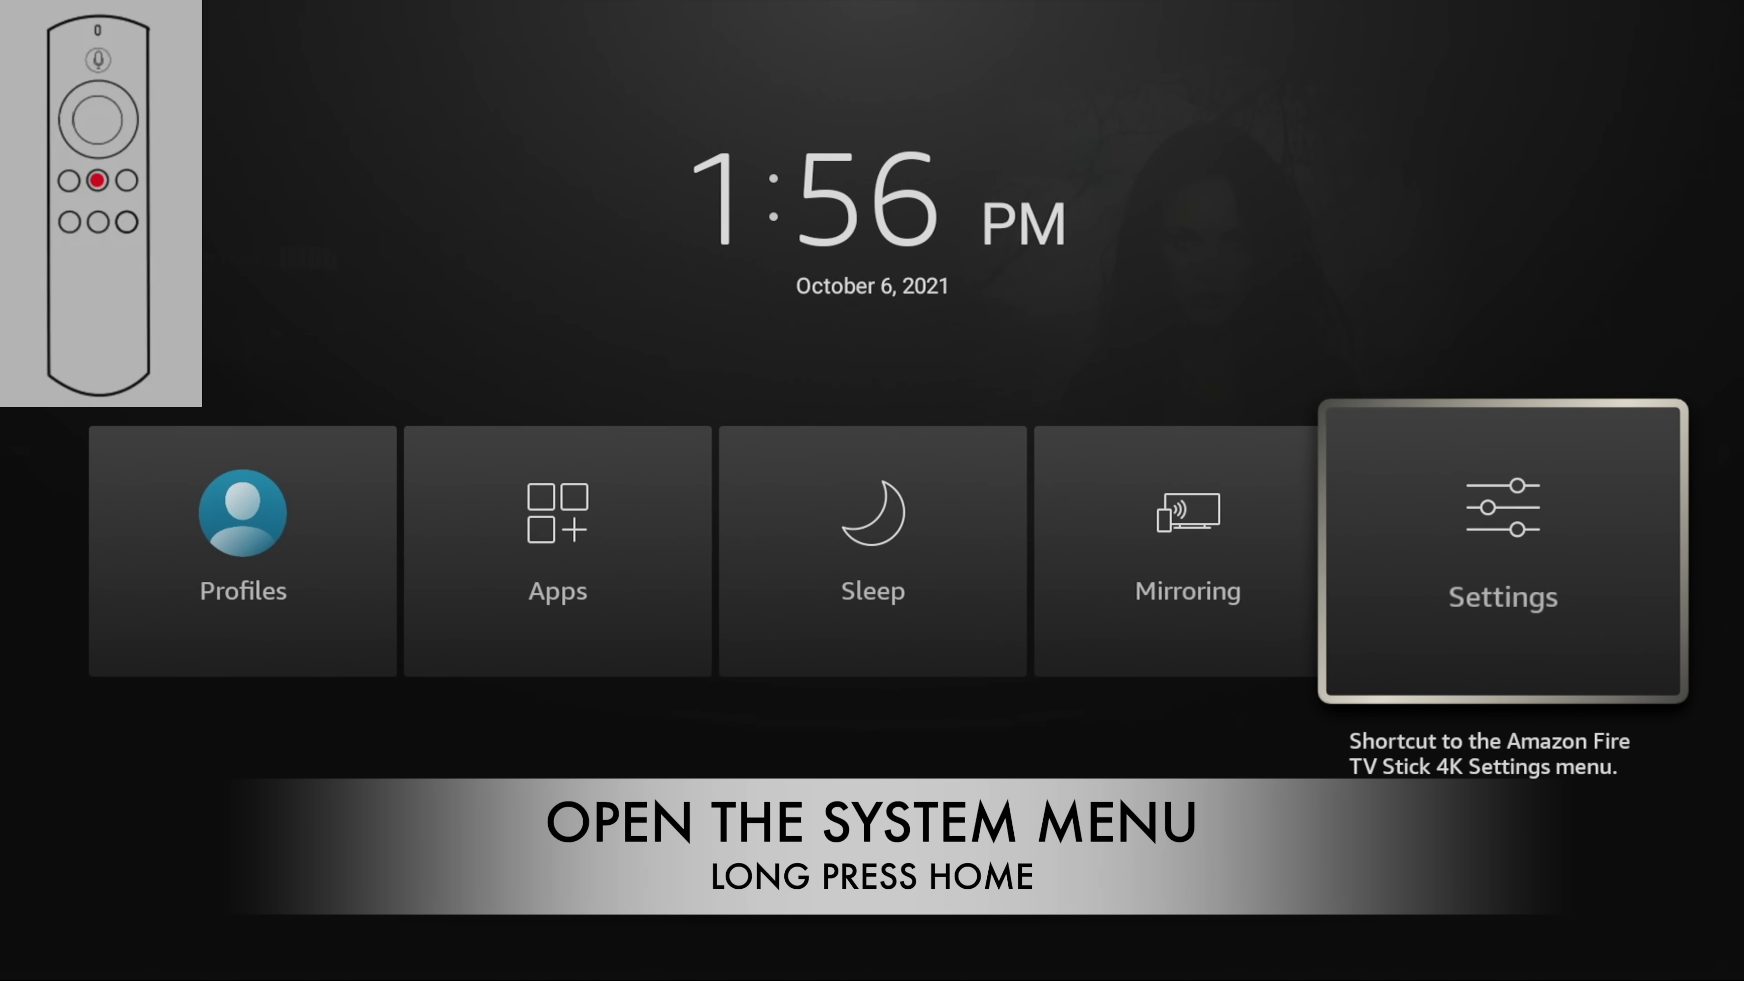